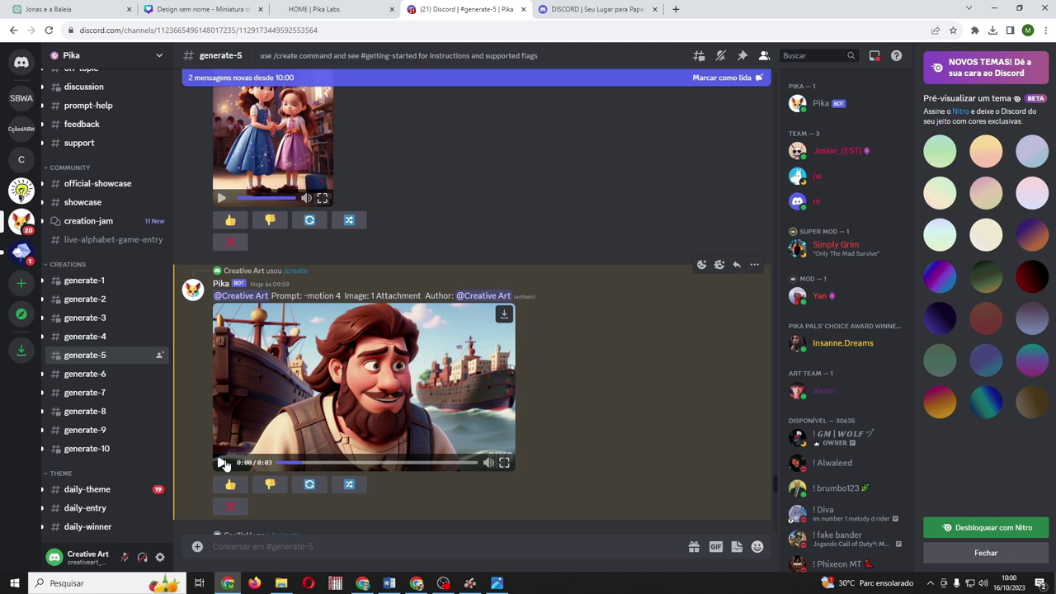
Play the generated "-motion 4" clip of the bearded man by the ships, regenerate it with the same prompt, and play the new version.
{"action": "left_click", "coordinate": [221, 463]}
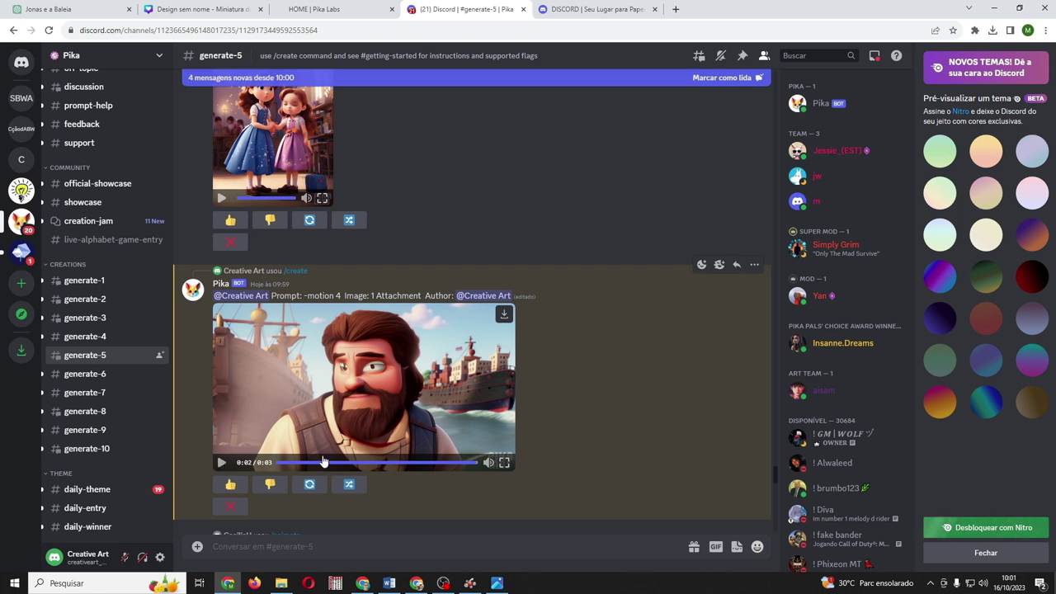
{"action": "left_click", "coordinate": [310, 486]}
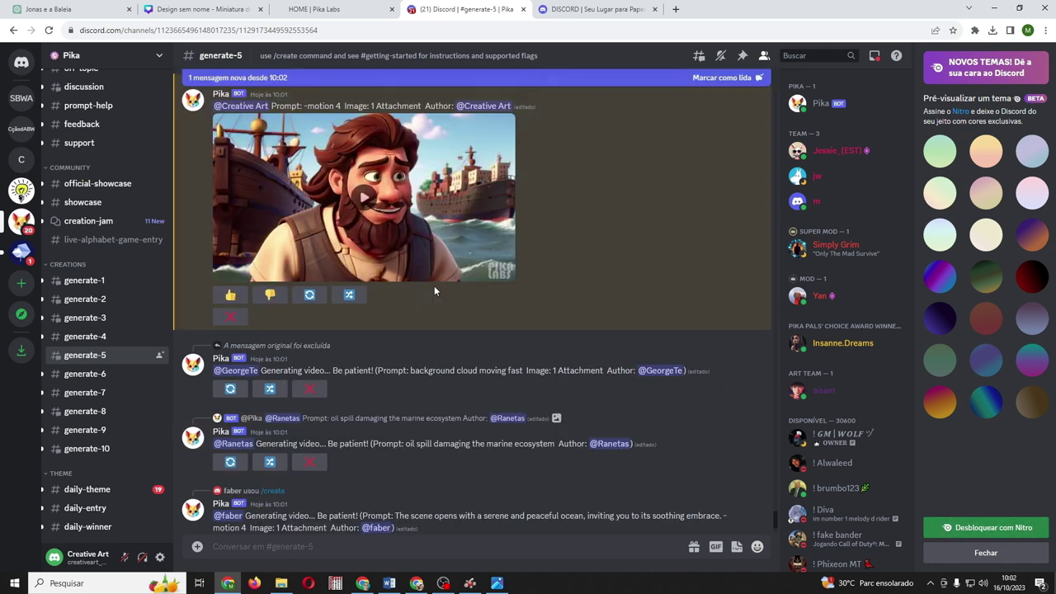
{"action": "left_click", "coordinate": [361, 194]}
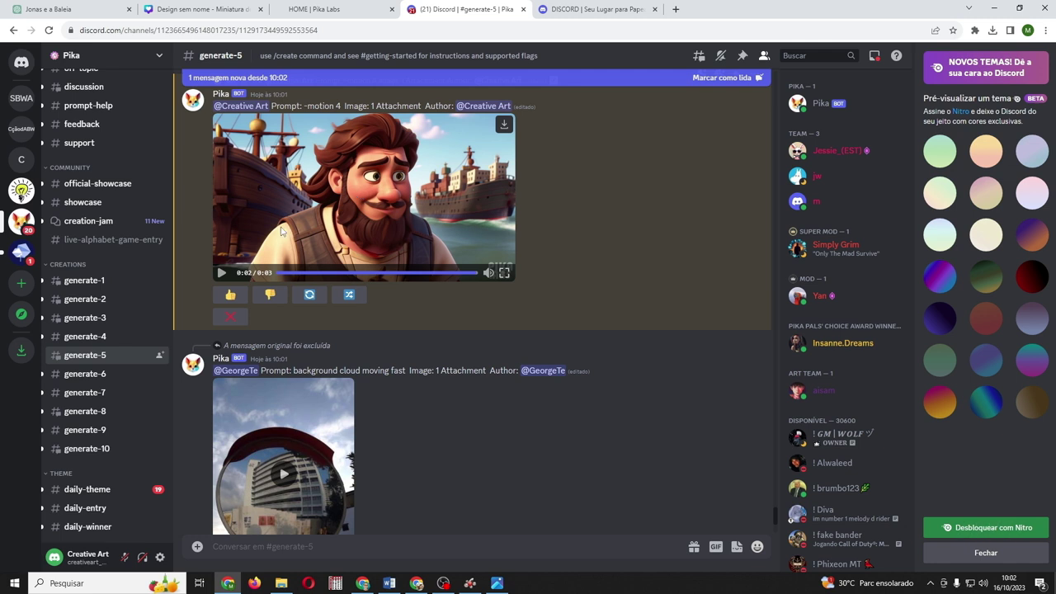
{"action": "left_click", "coordinate": [221, 273]}
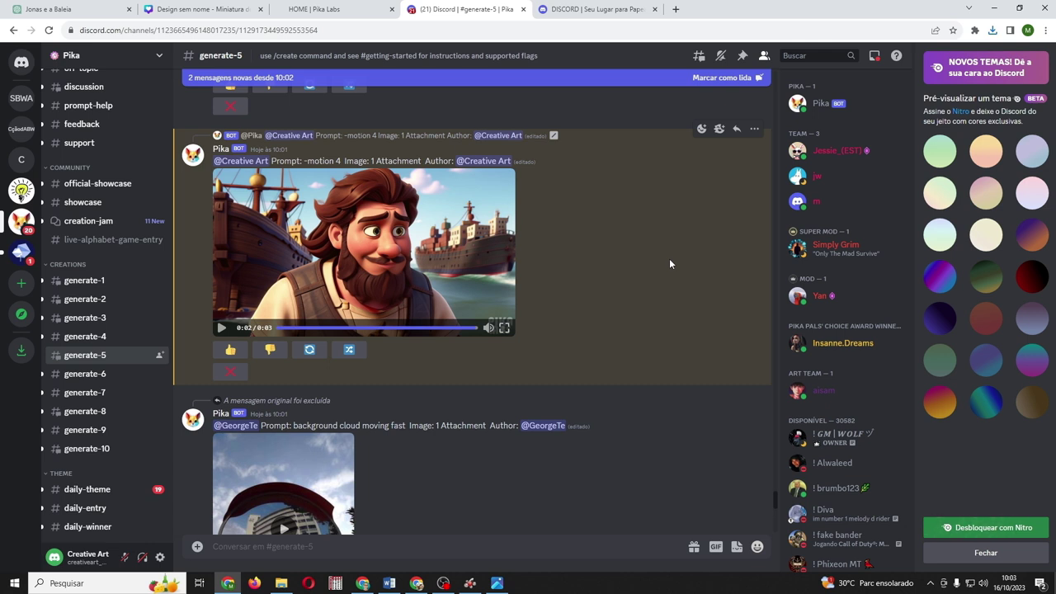
{"action": "type", "text": "/"}
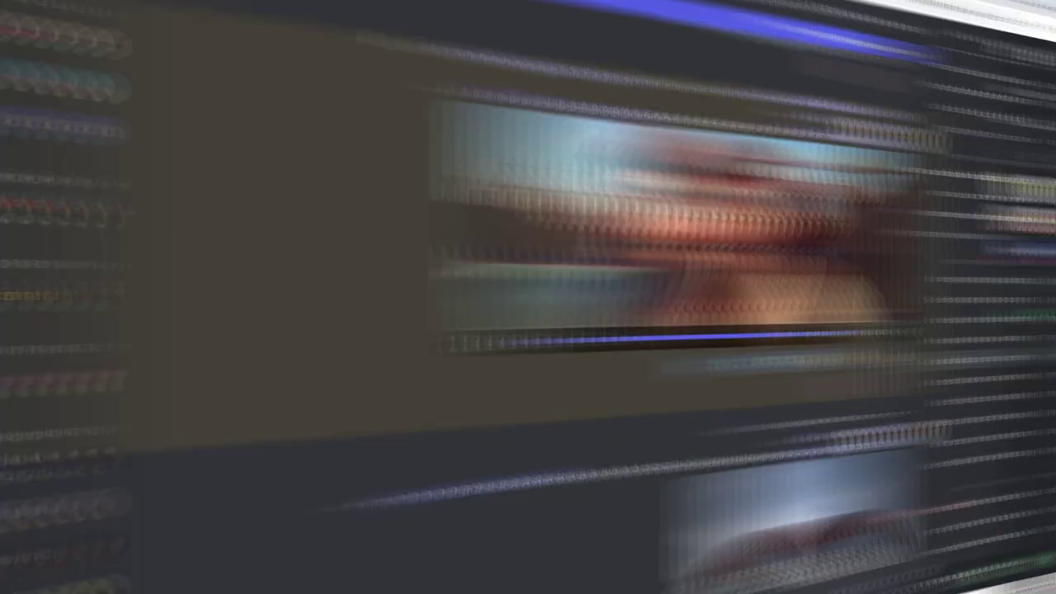
Switch to the ChatGPT story and copy its opening, from "Era uma vez" to "Ele se aproximou dos marinheiros e disse".
{"action": "left_click", "coordinate": [708, 8]}
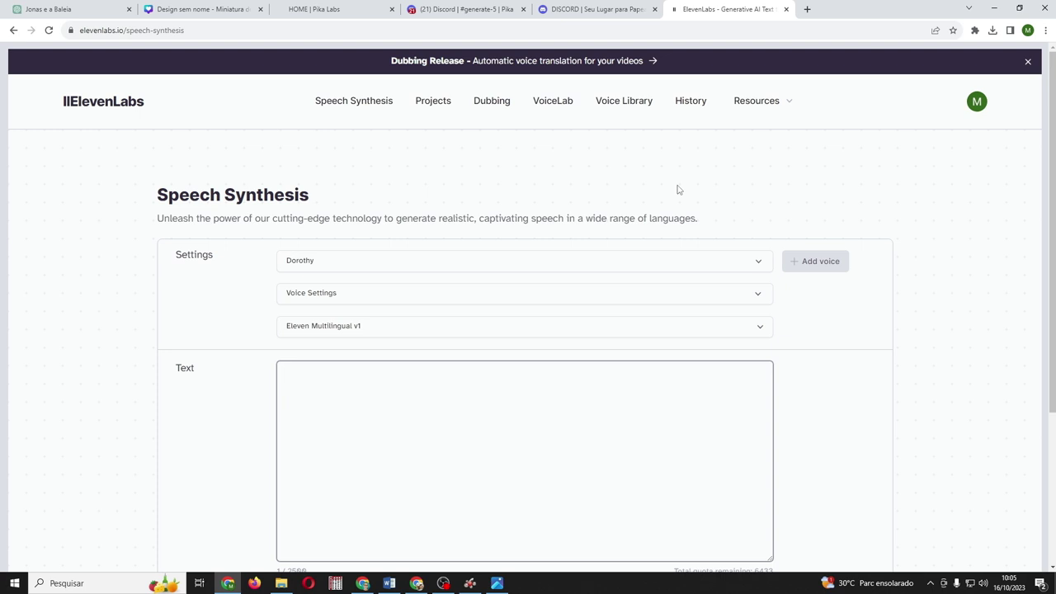
{"action": "left_click", "coordinate": [49, 9]}
{"action": "scroll", "coordinate": [520, 223], "scroll_direction": "up", "scroll_amount": 3}
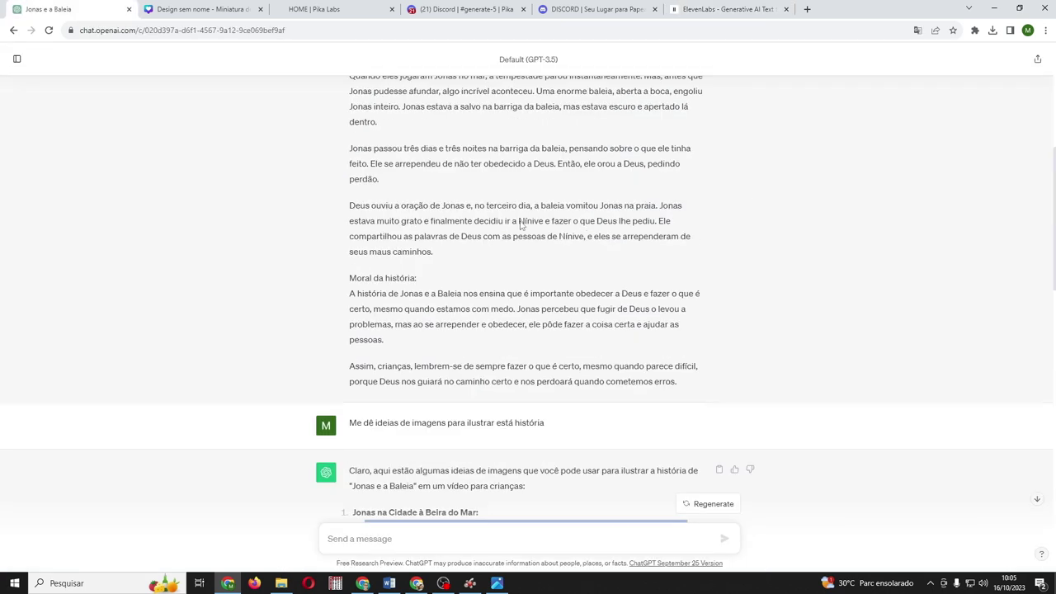
{"action": "scroll", "coordinate": [521, 223], "scroll_direction": "up", "scroll_amount": 5}
{"action": "left_click_drag", "start_coordinate": [350, 230], "coordinate": [706, 295]}
{"action": "key", "text": "ctrl+c"}
{"action": "scroll", "coordinate": [478, 366], "scroll_direction": "down", "scroll_amount": 1}
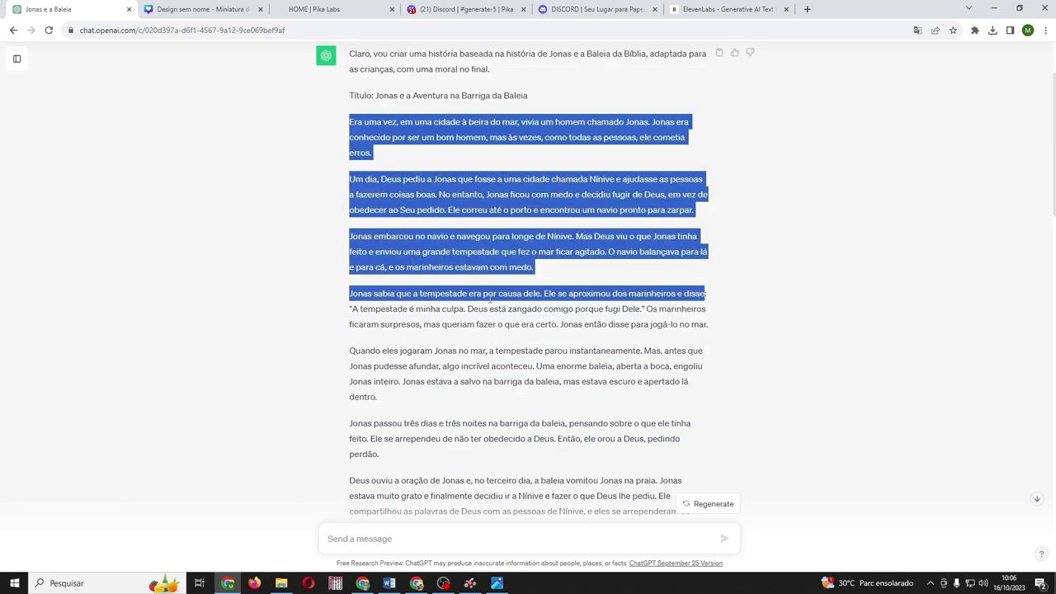
Paste the copied story opening into the ElevenLabs speech synthesis text and add the title line "Jonas e a Baleia" above it.
{"action": "key", "text": "ctrl+9"}
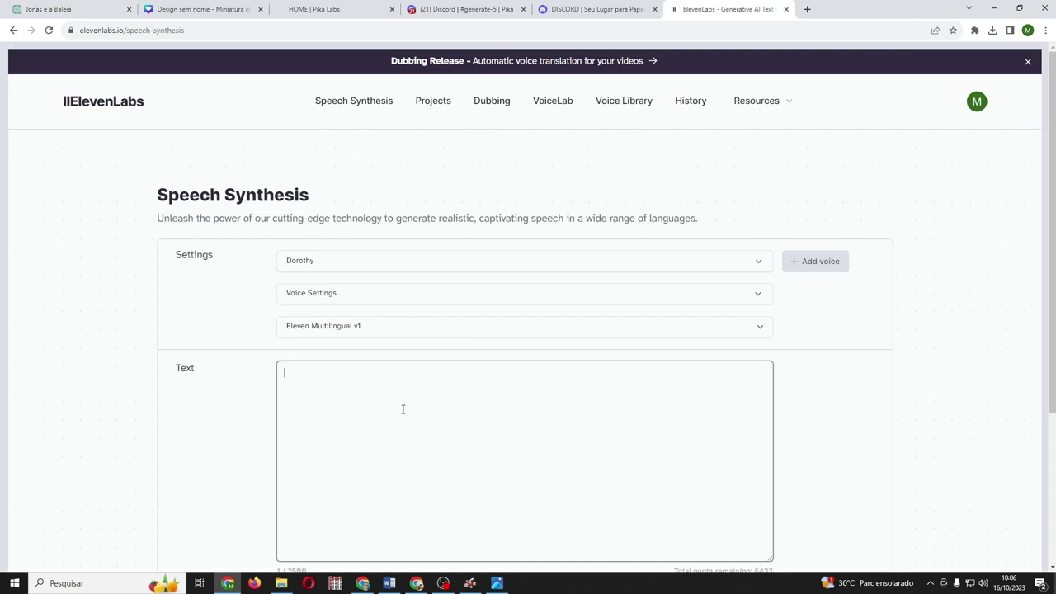
{"action": "left_click", "coordinate": [403, 408]}
{"action": "key", "text": "ctrl+v"}
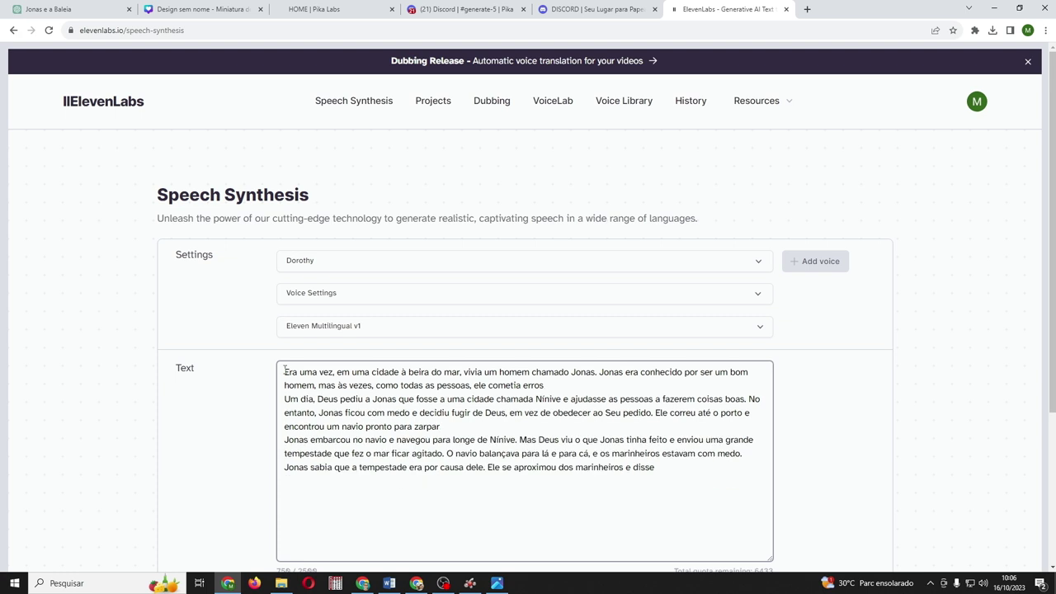
{"action": "key", "text": "Return"}
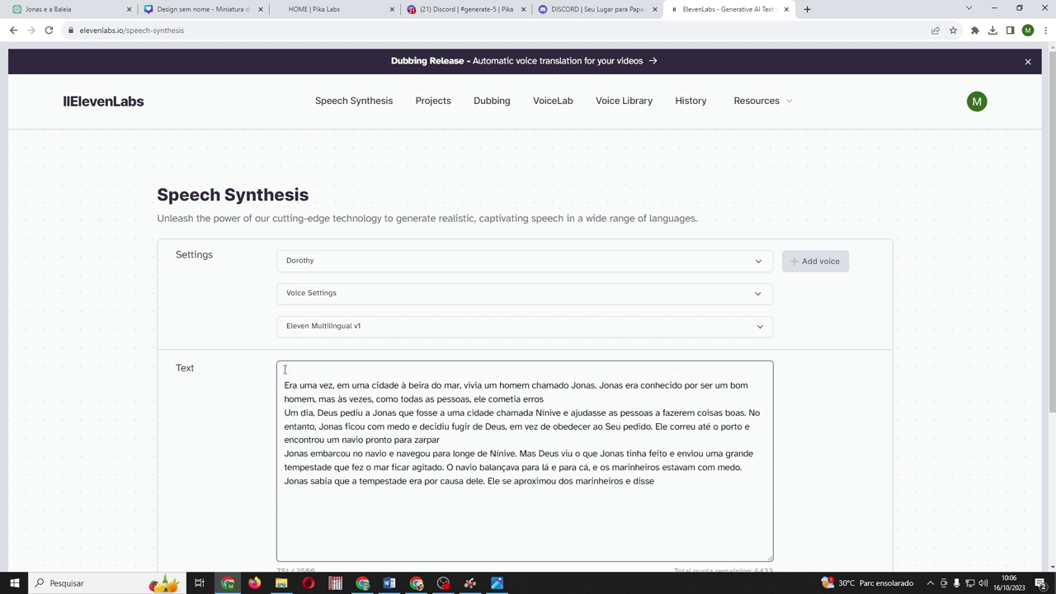
{"action": "type", "text": "Jonas e a Baleia"}
{"action": "scroll", "coordinate": [490, 509], "scroll_direction": "down", "scroll_amount": 1}
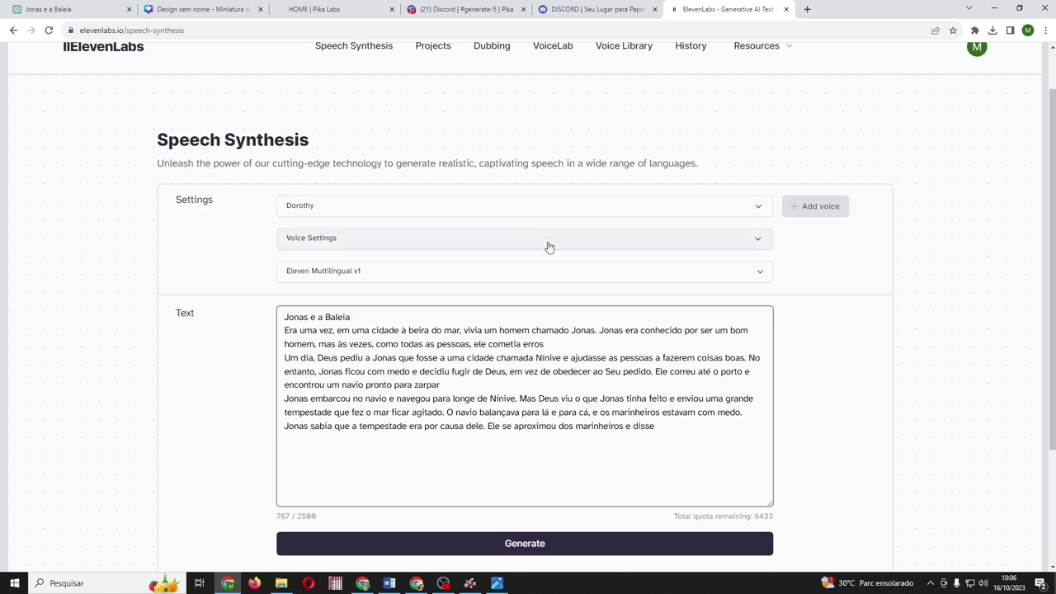
Choose the Dorothy children's stories voice for the narration.
{"action": "left_click", "coordinate": [760, 211]}
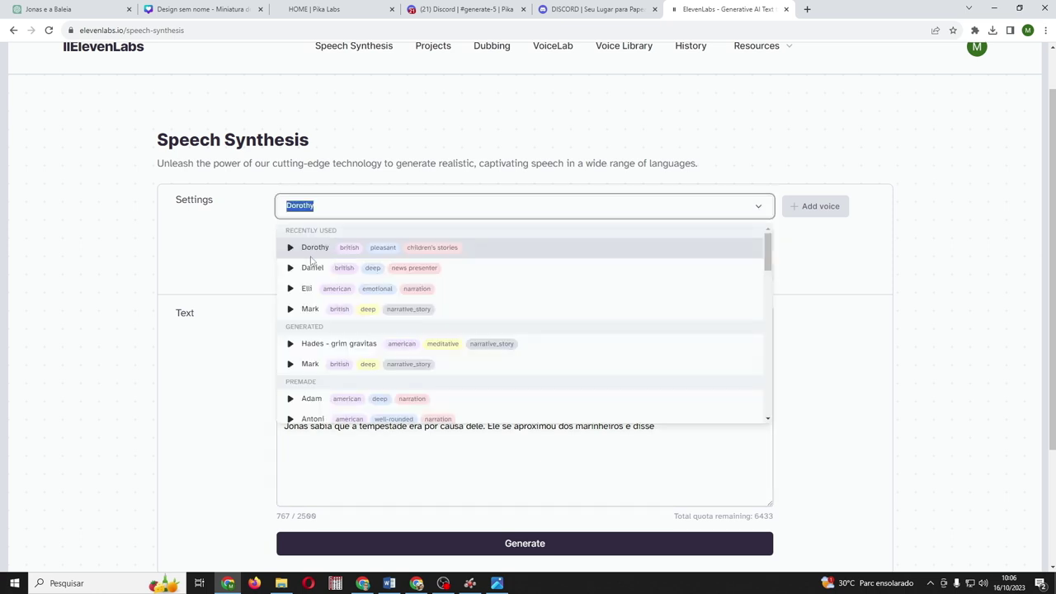
{"action": "left_click", "coordinate": [423, 256]}
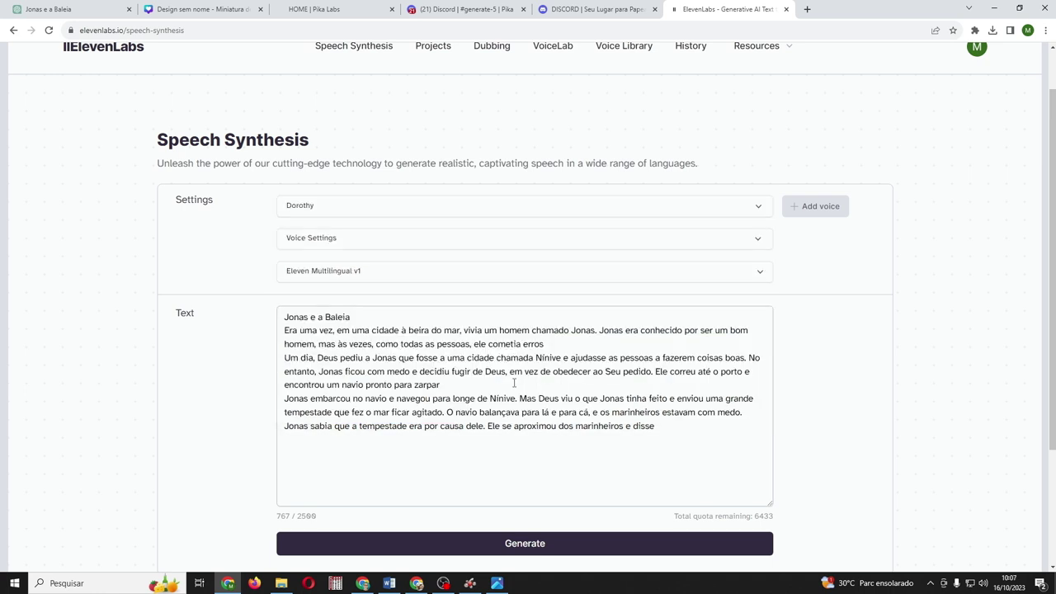
{"action": "scroll", "coordinate": [514, 383], "scroll_direction": "down", "scroll_amount": 2}
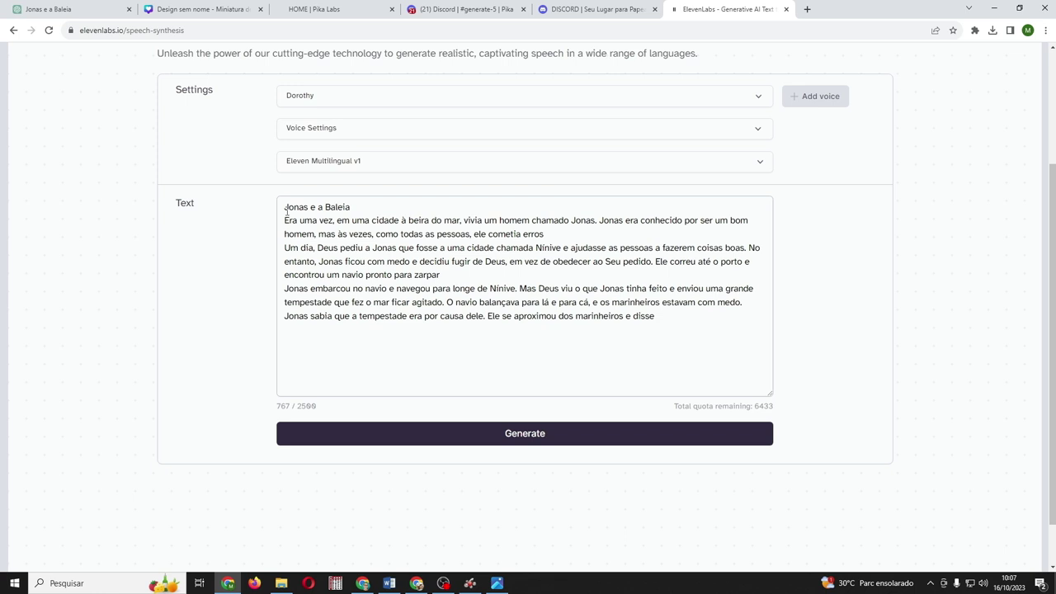
Replace the narration with the ChatGPT story line "A tempestade é minha culpa. Deus está zangado comigo porque fugi Dele" and generate it with the Daniel voice.
{"action": "left_click_drag", "start_coordinate": [284, 207], "coordinate": [666, 330]}
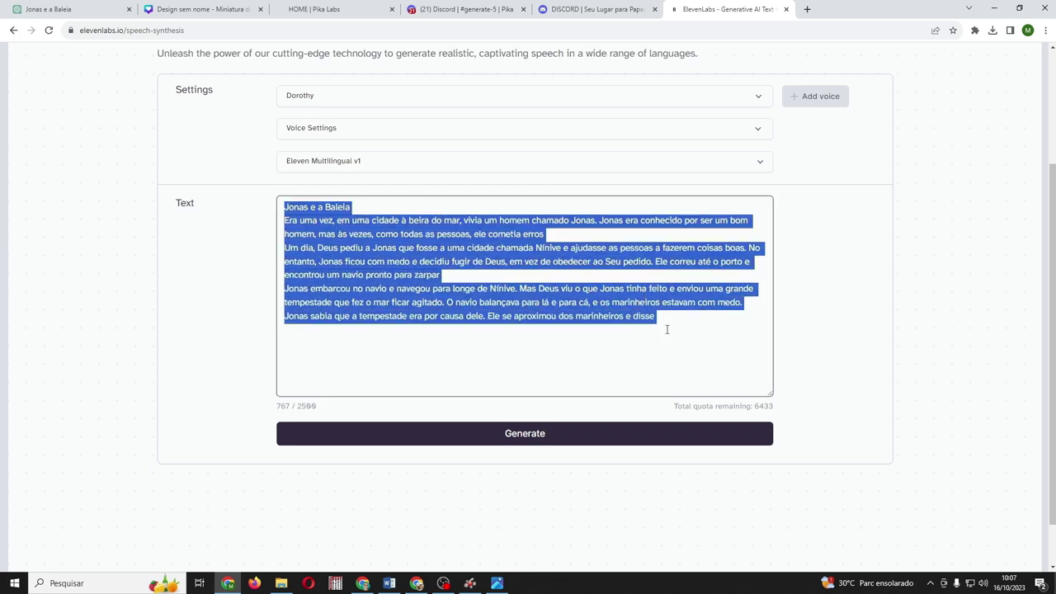
{"action": "key", "text": "Delete"}
{"action": "key", "text": "ctrl+1"}
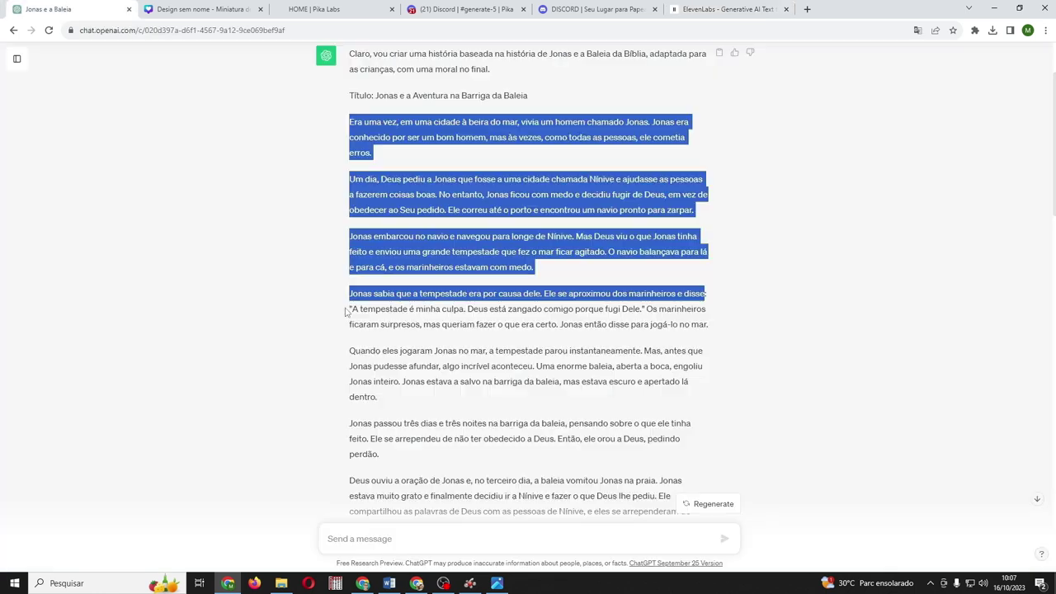
{"action": "left_click_drag", "start_coordinate": [351, 308], "coordinate": [643, 309]}
{"action": "key", "text": "ctrl+c"}
{"action": "key", "text": "ctrl+6"}
{"action": "key", "text": "ctrl+v"}
{"action": "left_click", "coordinate": [759, 99]}
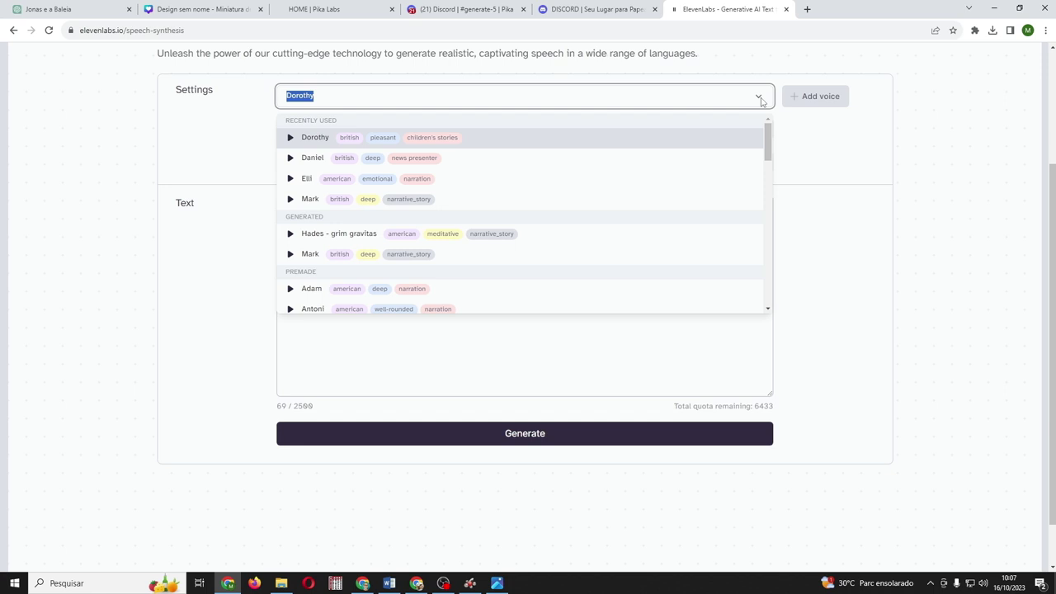
{"action": "left_click", "coordinate": [308, 159]}
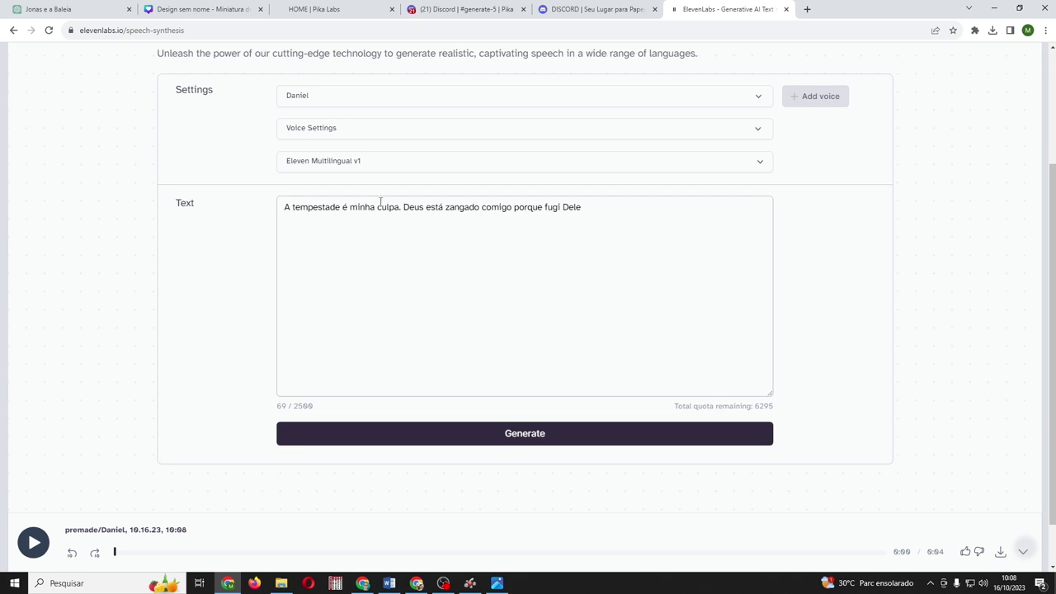
Replace the narration with the rest of the ChatGPT story, from "Os marinheiros" through the closing moral, and set the voice to Dorothy.
{"action": "left_click", "coordinate": [78, 8]}
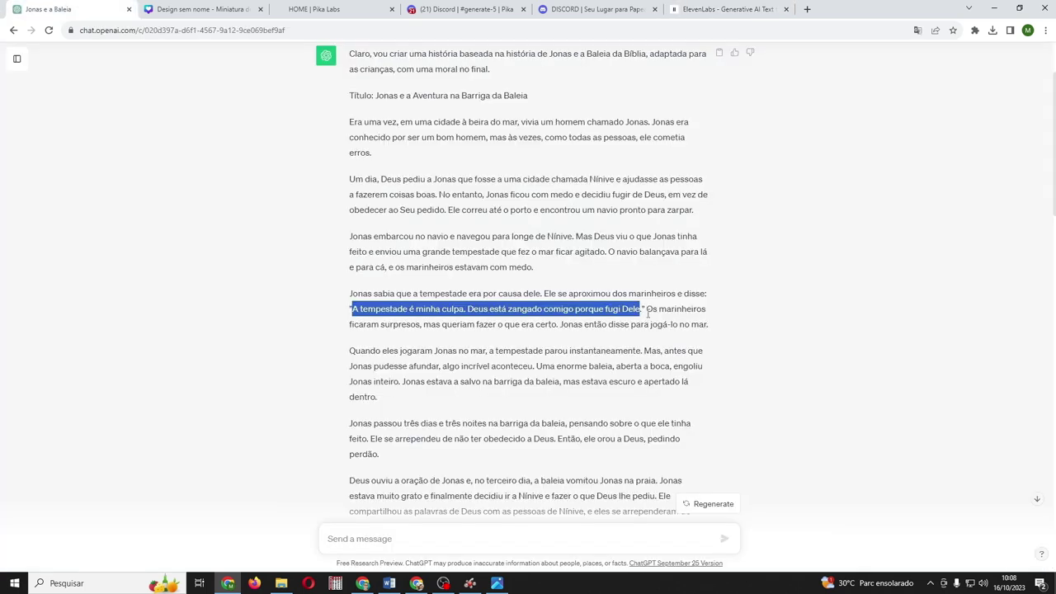
{"action": "left_click_drag", "start_coordinate": [647, 310], "coordinate": [675, 388]}
{"action": "scroll", "coordinate": [665, 368], "scroll_direction": "down", "scroll_amount": 3}
{"action": "key", "text": "ctrl+9"}
{"action": "key", "text": "ctrl+v"}
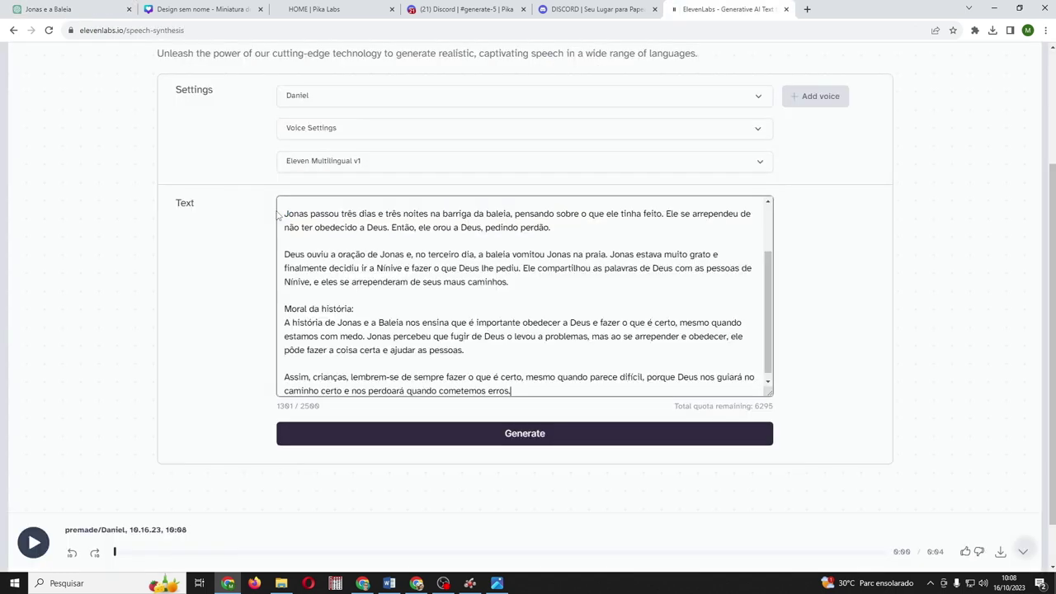
{"action": "left_click", "coordinate": [758, 97]}
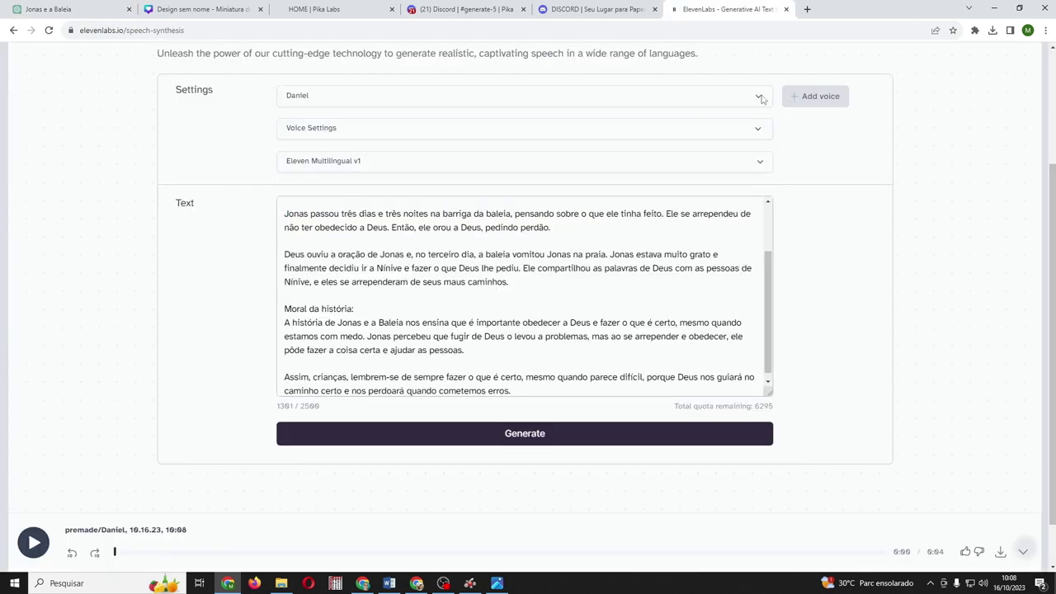
{"action": "left_click", "coordinate": [330, 157]}
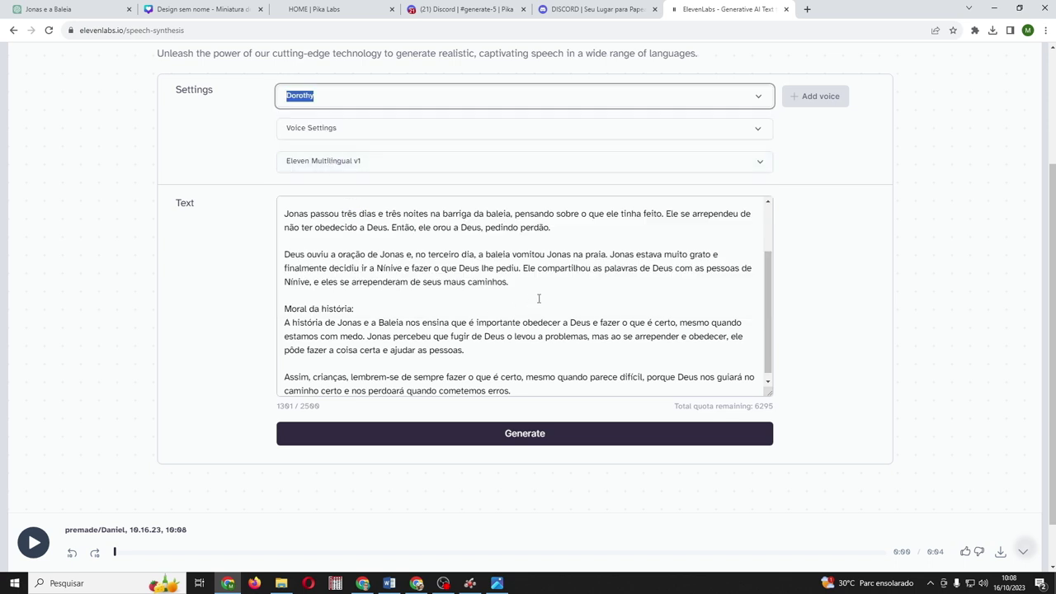
{"action": "left_click", "coordinate": [953, 198]}
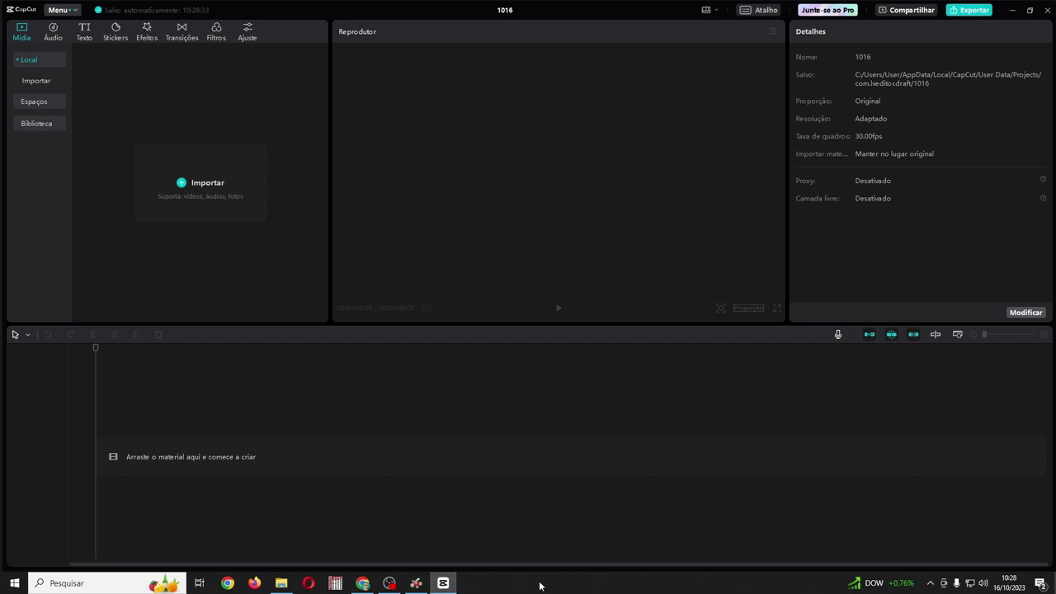
In CapCut, import all media files from the "vídeos jonas e a baleia" folder in Downloads.
{"action": "left_click", "coordinate": [212, 185]}
{"action": "left_click", "coordinate": [310, 198]}
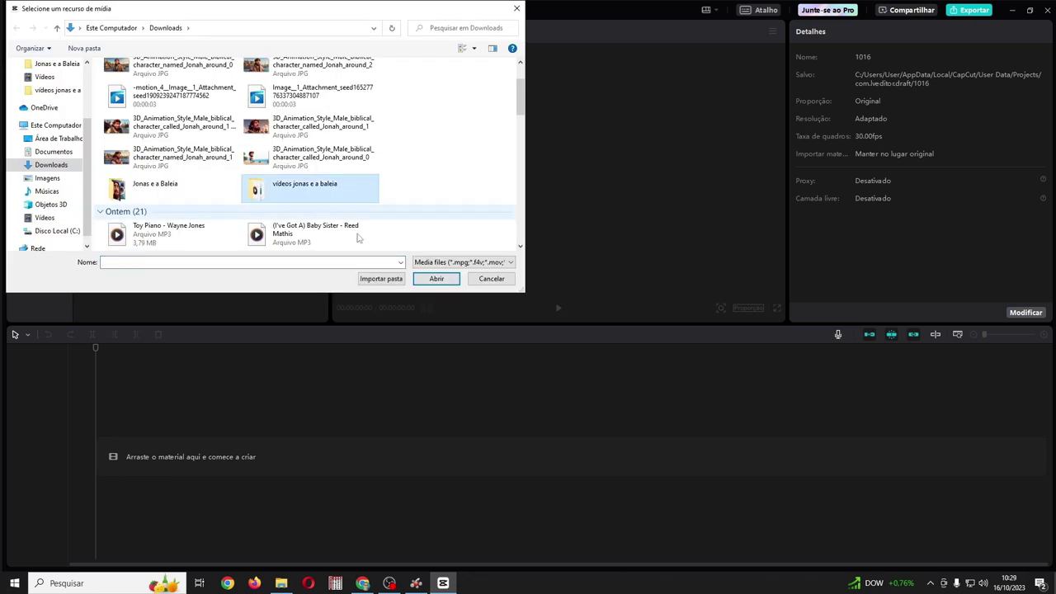
{"action": "left_click", "coordinate": [436, 279]}
{"action": "key", "text": "ctrl+a"}
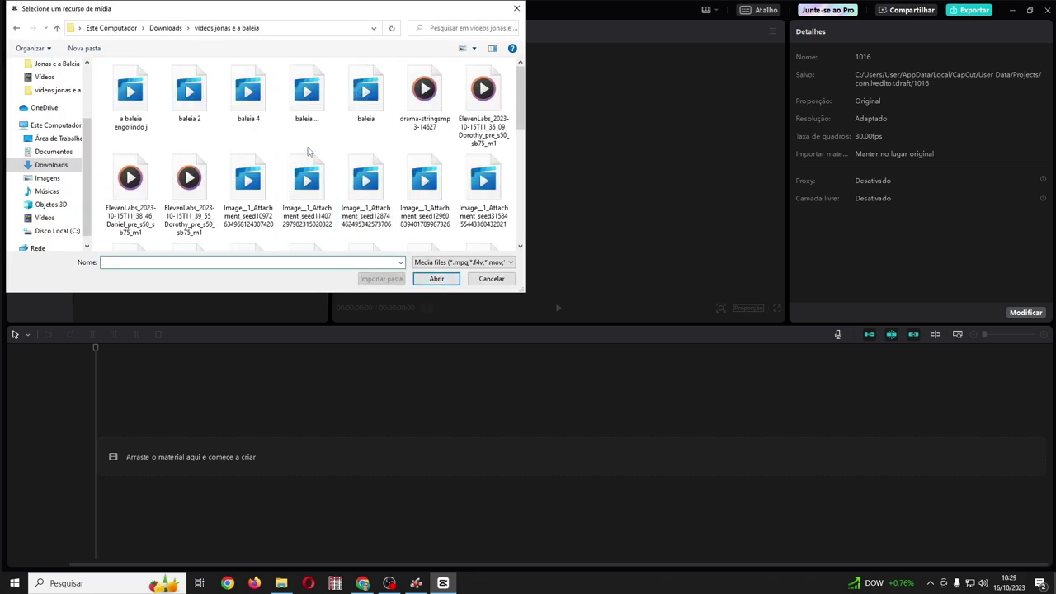
{"action": "key", "text": "Return"}
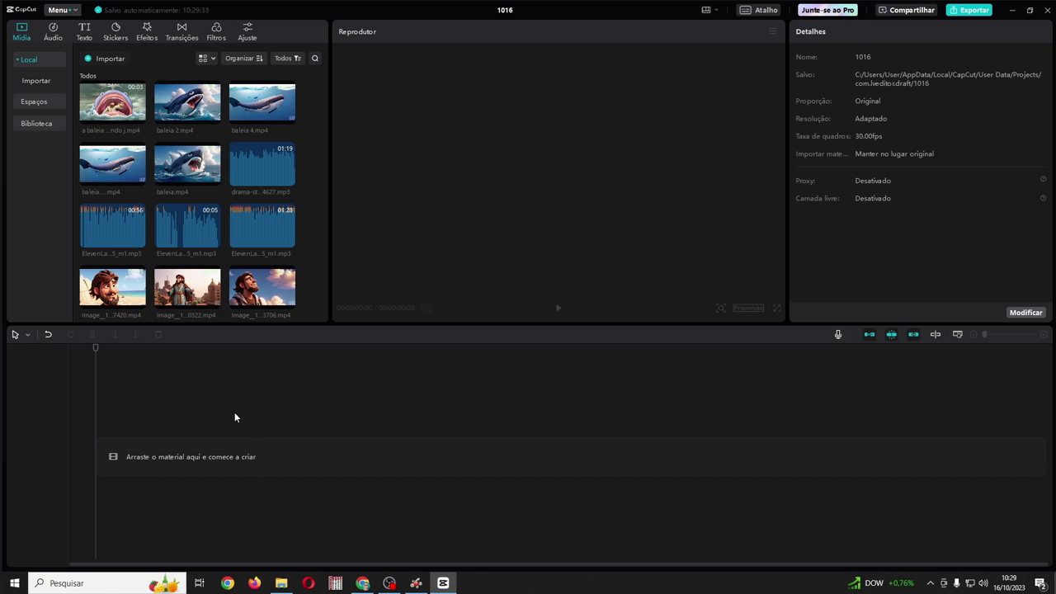
Place the three ElevenLabs narration files together on the timeline, starting at 00:00.
{"action": "left_click", "coordinate": [118, 239]}
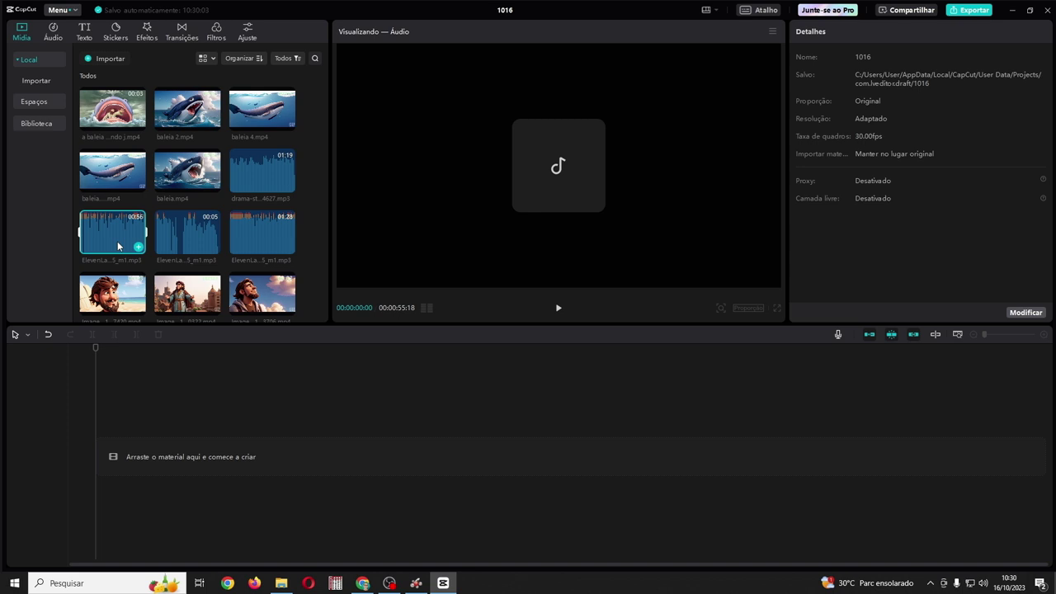
{"action": "left_click", "coordinate": [188, 241], "text": "ctrl"}
{"action": "left_click", "coordinate": [249, 246], "text": "ctrl"}
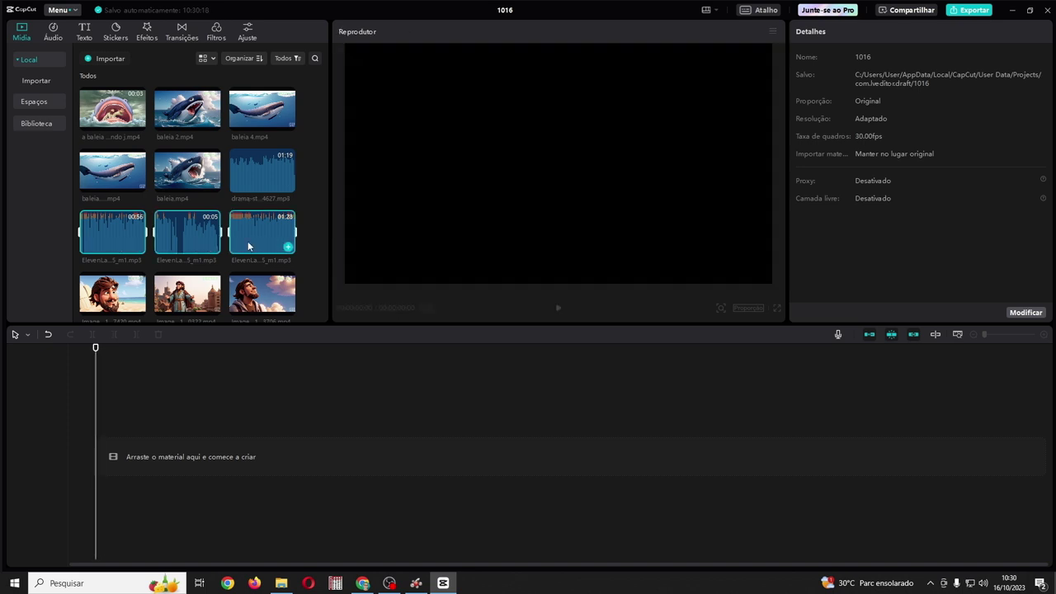
{"action": "left_click_drag", "start_coordinate": [248, 246], "coordinate": [95, 470]}
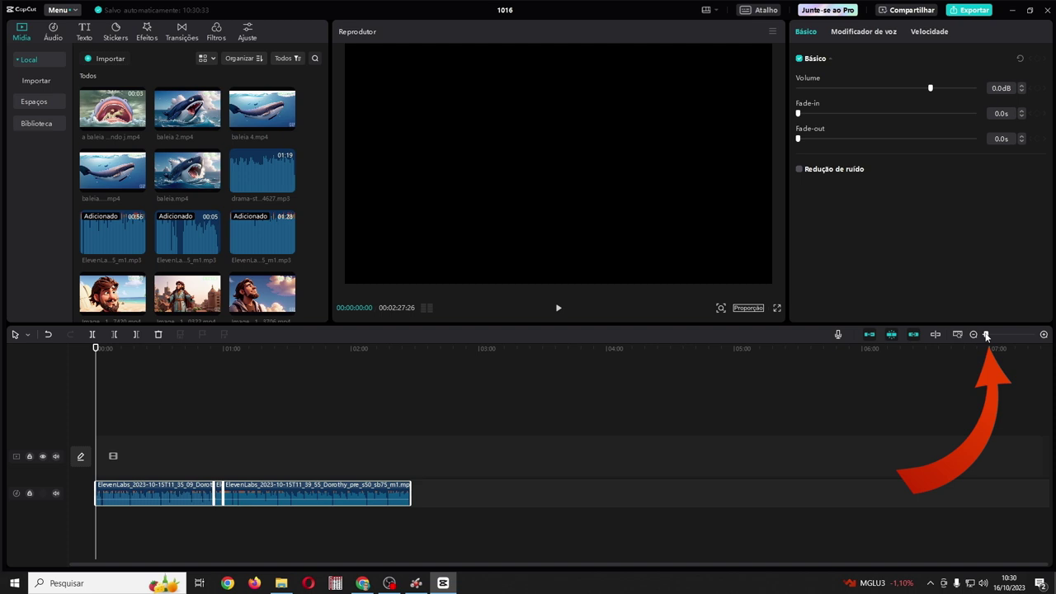
{"action": "left_click_drag", "start_coordinate": [986, 335], "coordinate": [991, 335]}
{"action": "left_click", "coordinate": [183, 376]}
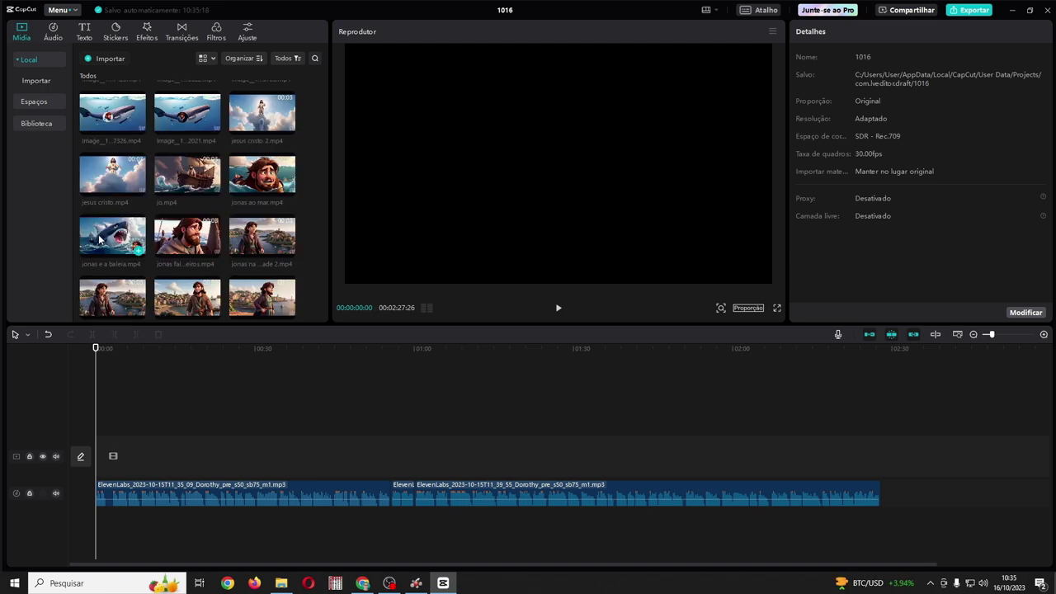
Place "jonas e a baleia.mp4" at the start of the video track, scale it to 125% and offset it to X -205, Y -89.
{"action": "left_click_drag", "start_coordinate": [99, 238], "coordinate": [99, 471]}
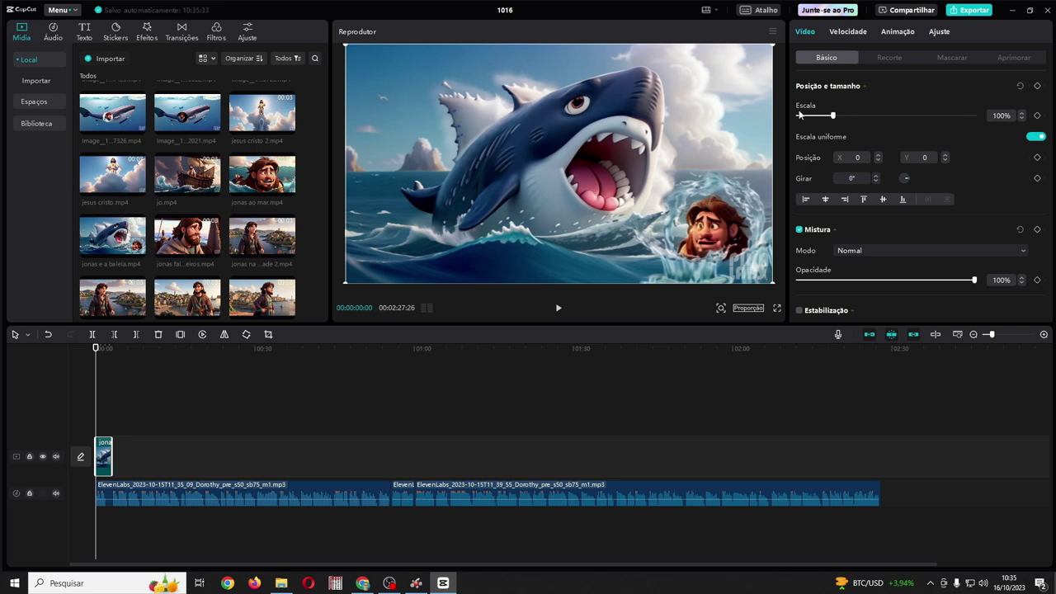
{"action": "left_click_drag", "start_coordinate": [833, 115], "coordinate": [842, 116]}
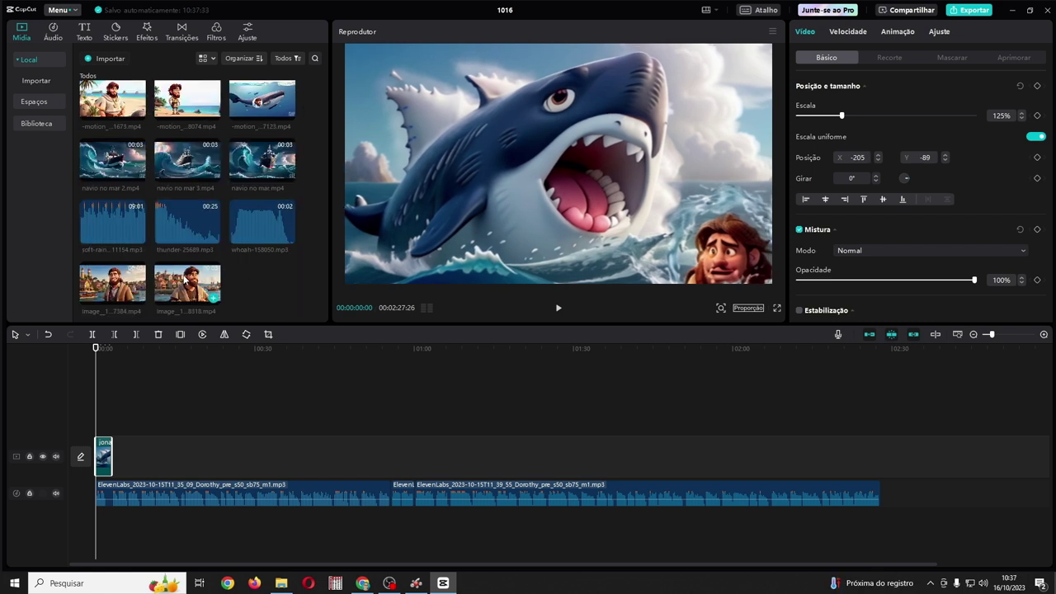
Append the harbour clip ending in 8318.mp4 after the whale clip, enlarge it and shift it slightly down and left in the frame.
{"action": "left_click_drag", "start_coordinate": [187, 283], "coordinate": [114, 458]}
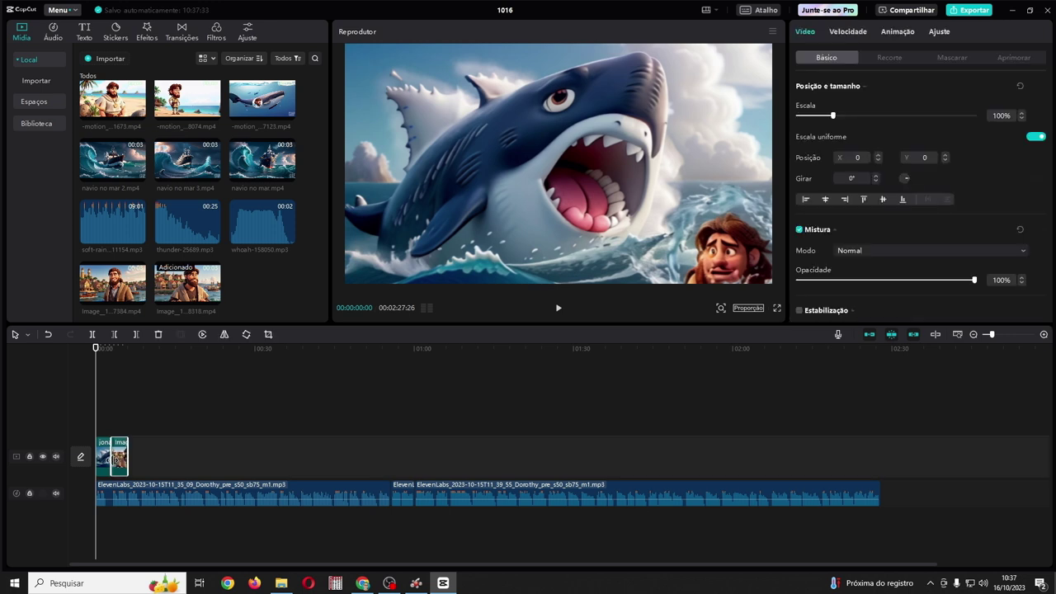
{"action": "left_click", "coordinate": [118, 350]}
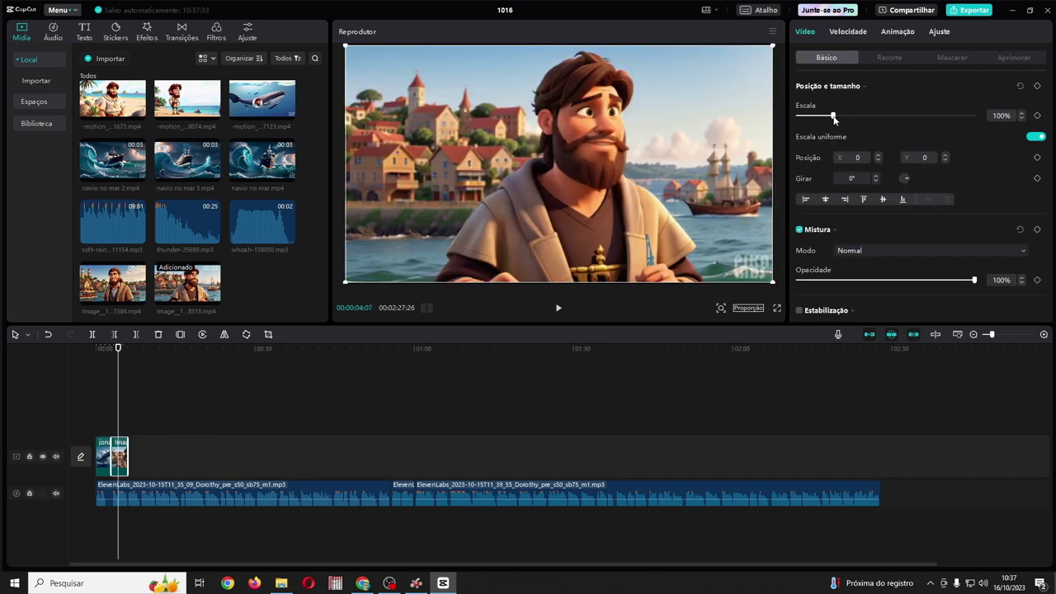
{"action": "left_click_drag", "start_coordinate": [835, 117], "coordinate": [844, 116]}
{"action": "left_click_drag", "start_coordinate": [635, 140], "coordinate": [612, 168]}
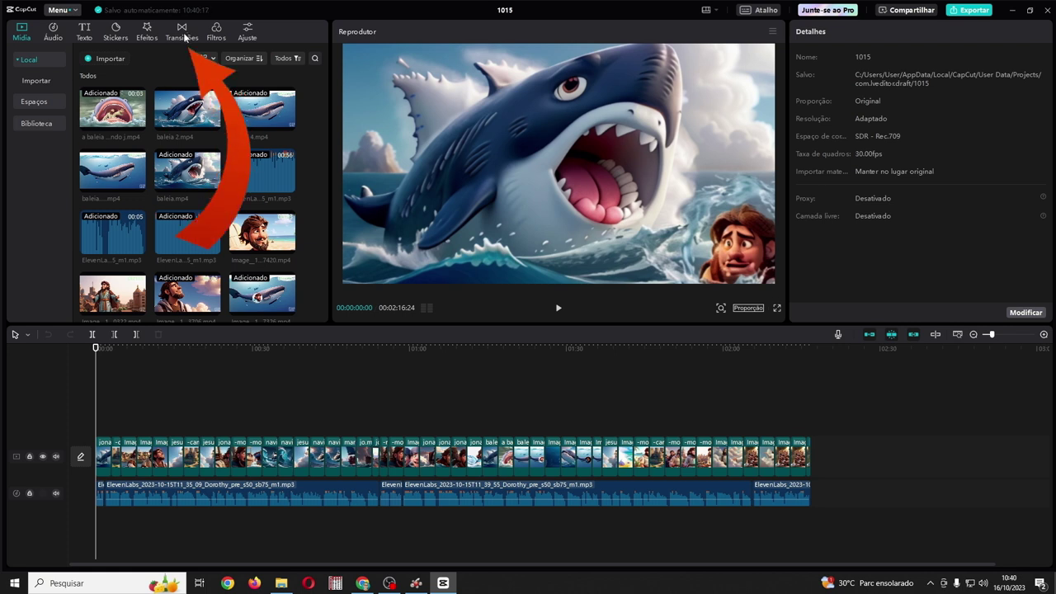
Add the Esmaecimento preto transition between the first two clips and at the remaining cuts of the video track.
{"action": "left_click", "coordinate": [183, 36]}
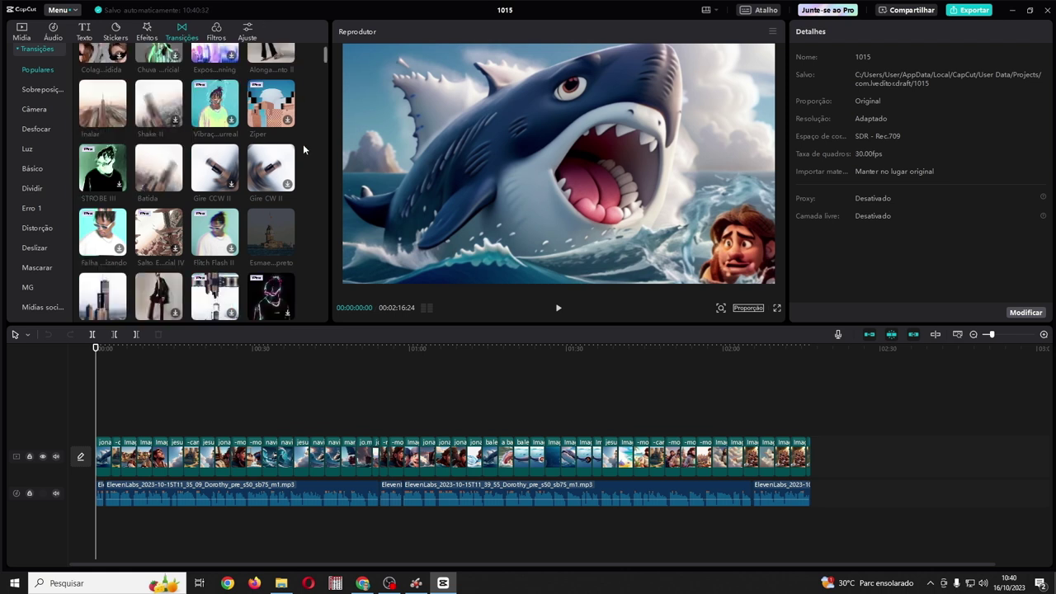
{"action": "scroll", "coordinate": [307, 143], "scroll_direction": "down", "scroll_amount": 4}
{"action": "left_click_drag", "start_coordinate": [272, 85], "coordinate": [111, 451]}
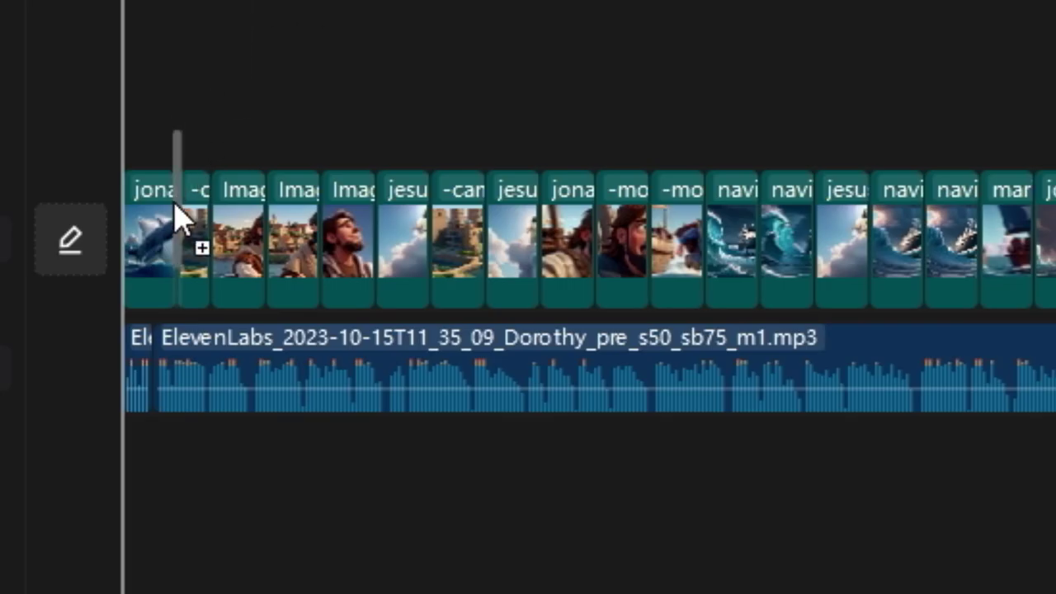
{"action": "mouse_move", "coordinate": [177, 213]}
{"action": "left_mouse_down"}
{"action": "mouse_move", "coordinate": [167, 229]}
{"action": "mouse_move", "coordinate": [179, 243]}
{"action": "left_mouse_up"}
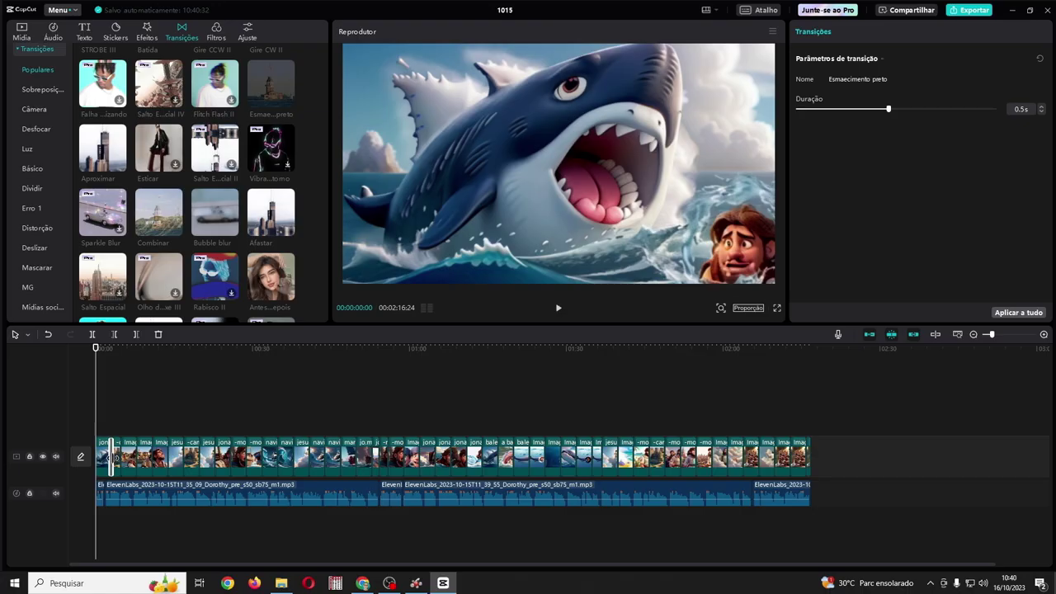
{"action": "left_click_drag", "start_coordinate": [110, 457], "coordinate": [151, 443]}
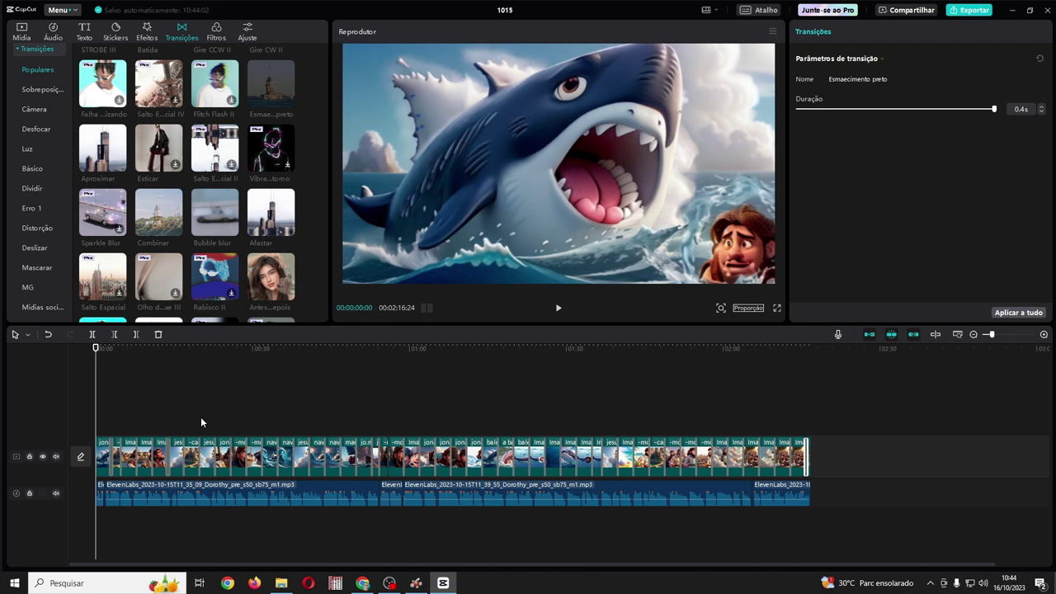
Add the Constelação effect from the Estrela category above the clips, from the start to about 00:32.
{"action": "left_click", "coordinate": [145, 33]}
{"action": "scroll", "coordinate": [34, 155], "scroll_direction": "down", "scroll_amount": 2}
{"action": "scroll", "coordinate": [35, 156], "scroll_direction": "down", "scroll_amount": 4}
{"action": "scroll", "coordinate": [35, 155], "scroll_direction": "up", "scroll_amount": 5}
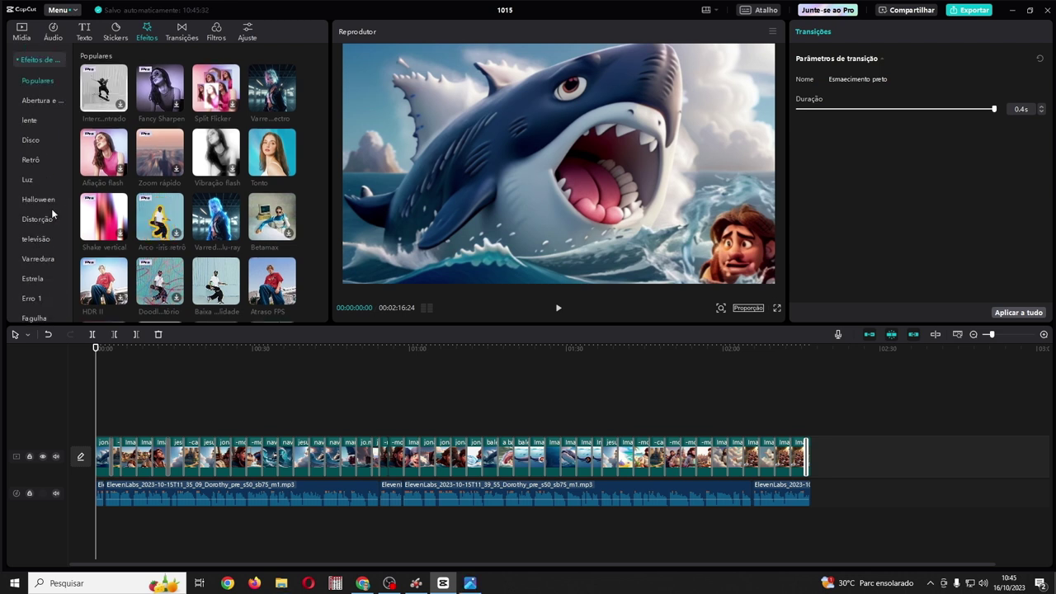
{"action": "left_click", "coordinate": [37, 281]}
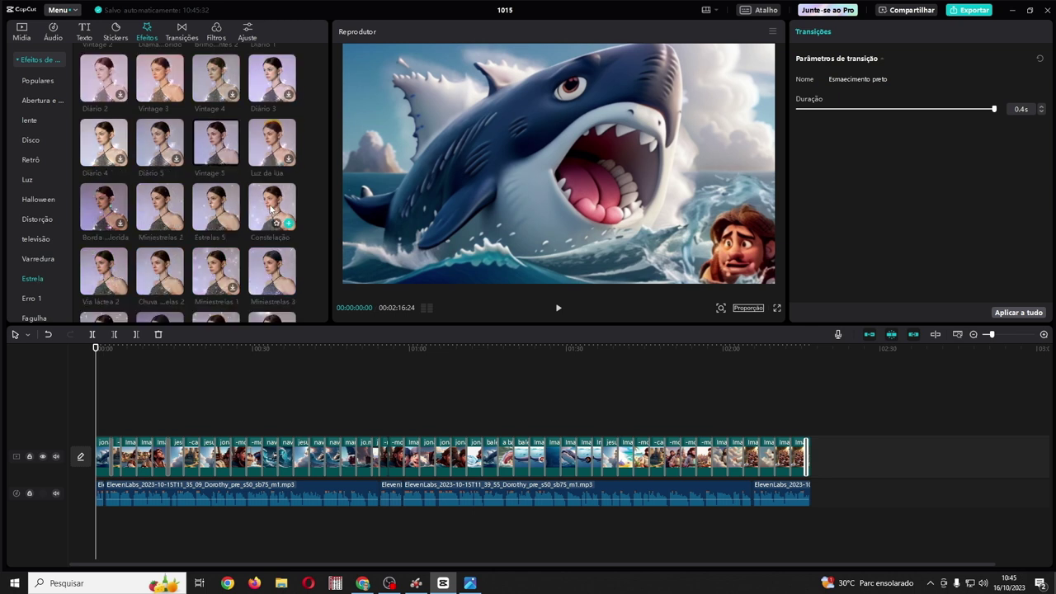
{"action": "left_click_drag", "start_coordinate": [277, 204], "coordinate": [267, 428]}
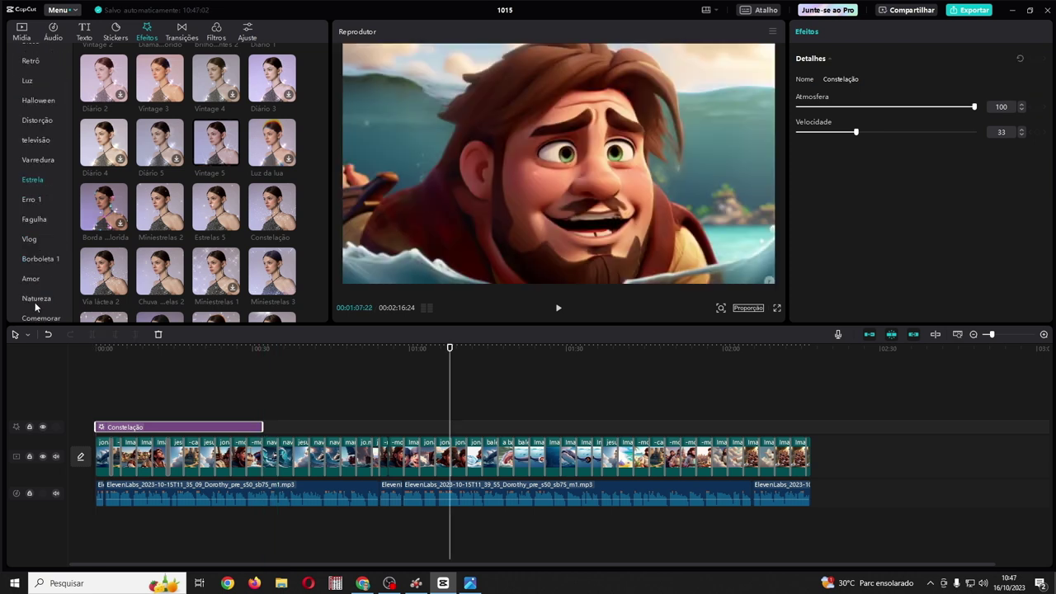
Add the Chuva effect from the Natureza category, spanning from the end of Constelação to about 01:07.
{"action": "left_click", "coordinate": [35, 299]}
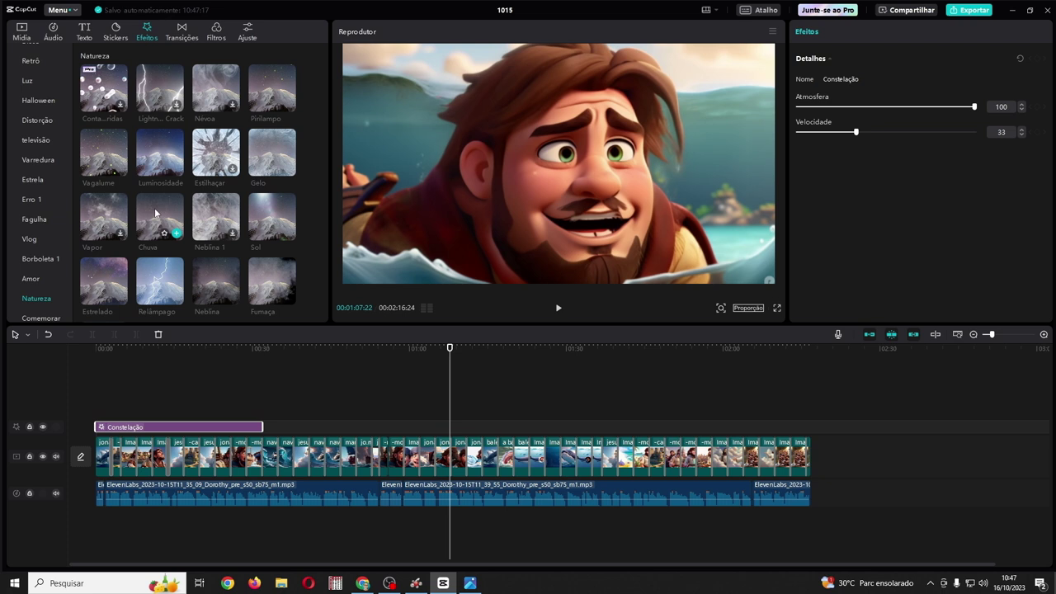
{"action": "left_click_drag", "start_coordinate": [155, 208], "coordinate": [451, 434]}
{"action": "left_click", "coordinate": [452, 349]}
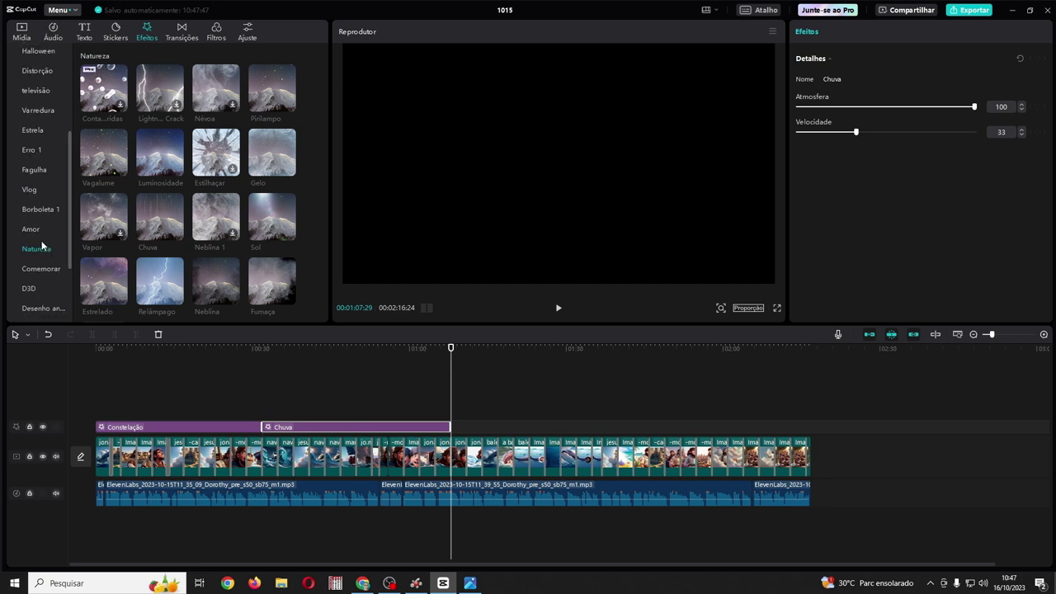
Add a second Constelação effect from the end of Chuva to the end of the video.
{"action": "left_click", "coordinate": [33, 179]}
{"action": "left_click", "coordinate": [426, 374]}
{"action": "left_click_drag", "start_coordinate": [441, 386], "coordinate": [811, 437]}
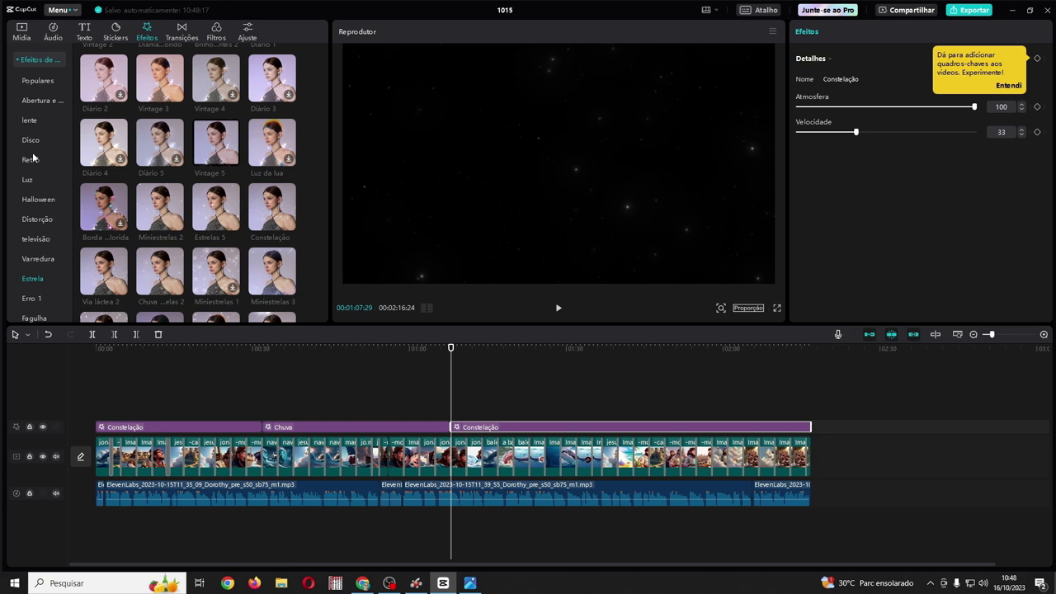
Add the Pirilampo effect from the Natureza category on a track above the second Constelação, spanning nearly its full length.
{"action": "scroll", "coordinate": [45, 171], "scroll_direction": "down", "scroll_amount": 2}
{"action": "left_click", "coordinate": [36, 298]}
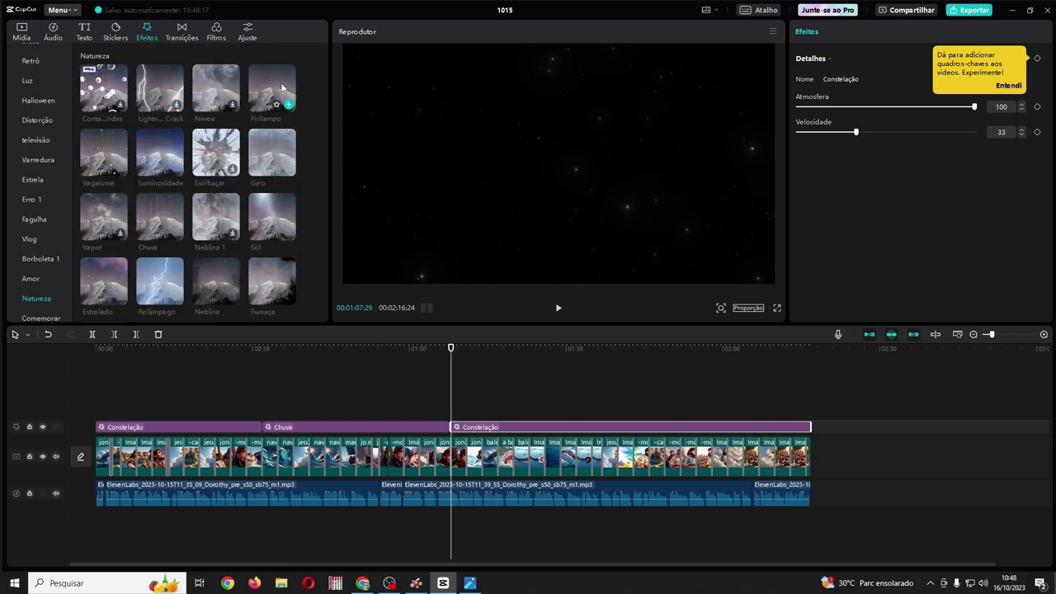
{"action": "left_click_drag", "start_coordinate": [269, 85], "coordinate": [806, 411]}
Add the Relâmpago effect above the start of Chuva, from about 00:32 to 00:38, and return the playhead to the start.
{"action": "left_click_drag", "start_coordinate": [437, 355], "coordinate": [265, 356]}
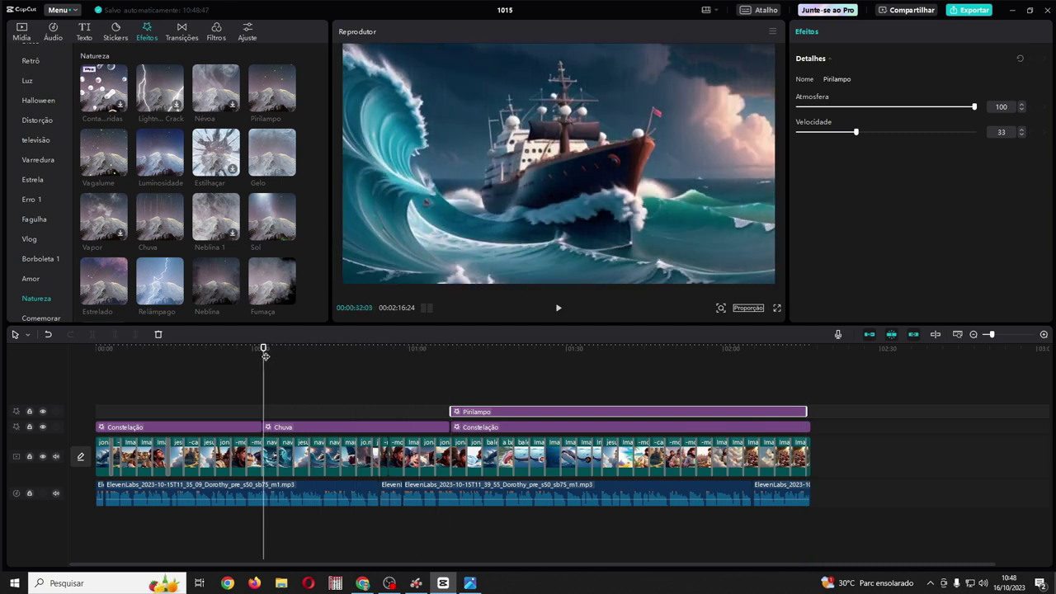
{"action": "left_click_drag", "start_coordinate": [165, 289], "coordinate": [295, 412]}
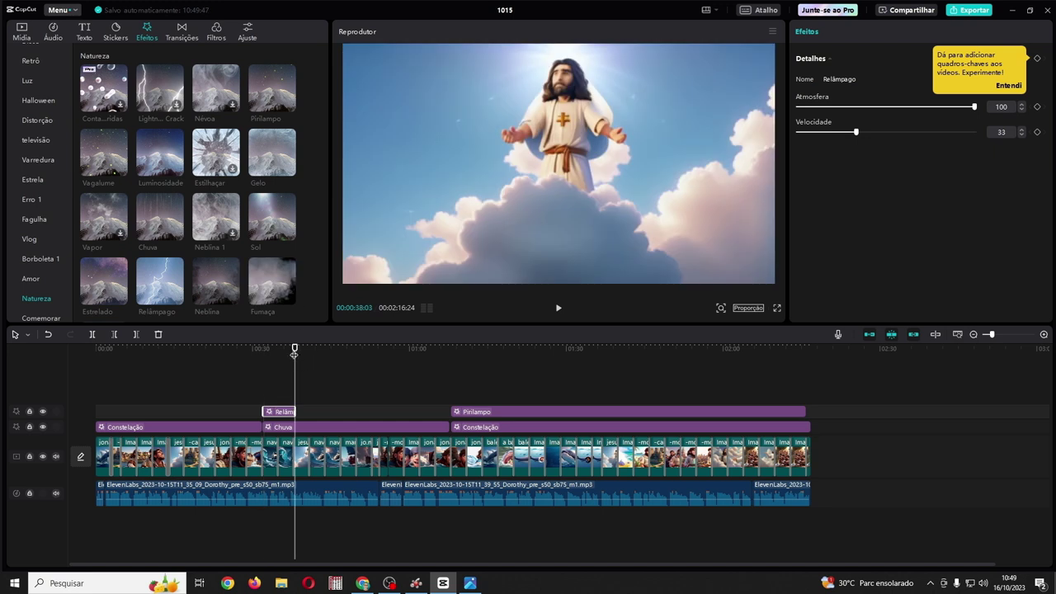
{"action": "left_click_drag", "start_coordinate": [294, 348], "coordinate": [97, 349]}
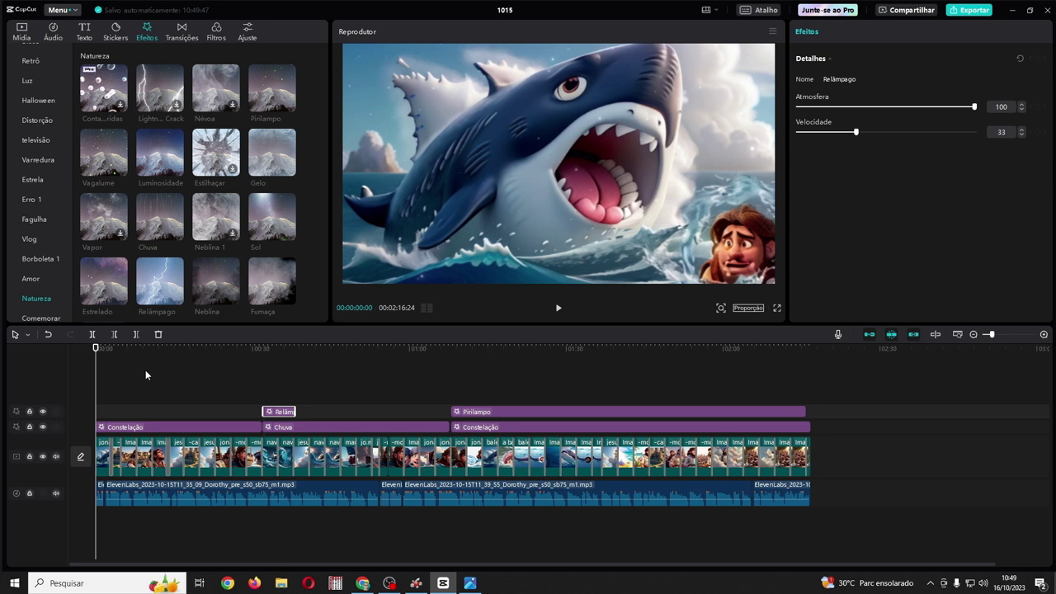
Place soft-rain-ambient-111154.mp3 below the narration at 00:31:26, split it at 01:07:22 and delete the remainder.
{"action": "left_click", "coordinate": [21, 32]}
{"action": "left_click_drag", "start_coordinate": [96, 348], "coordinate": [258, 390]}
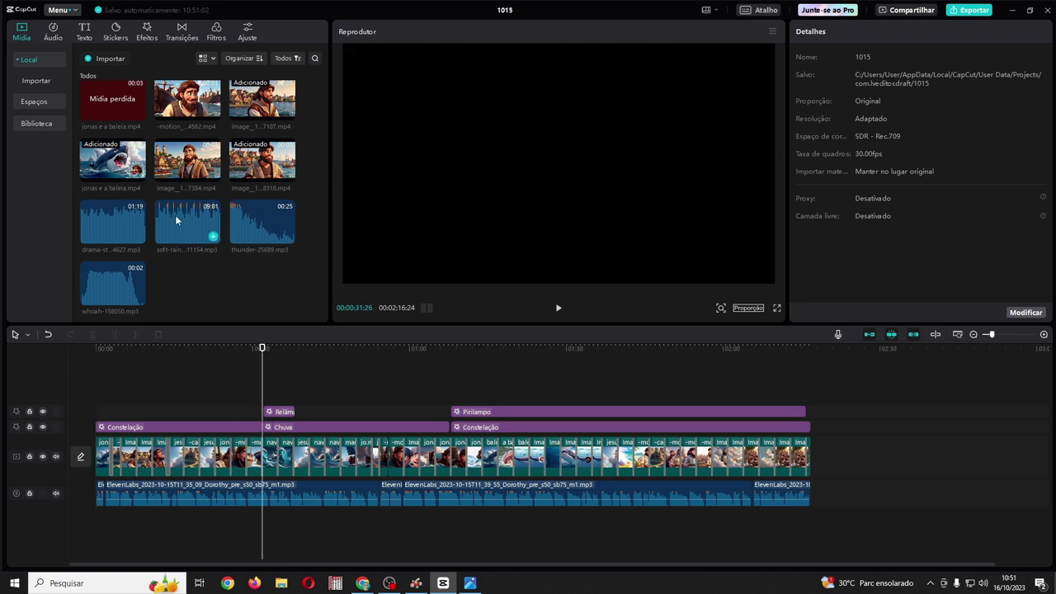
{"action": "left_click_drag", "start_coordinate": [173, 216], "coordinate": [264, 520]}
{"action": "left_click_drag", "start_coordinate": [317, 369], "coordinate": [451, 371]}
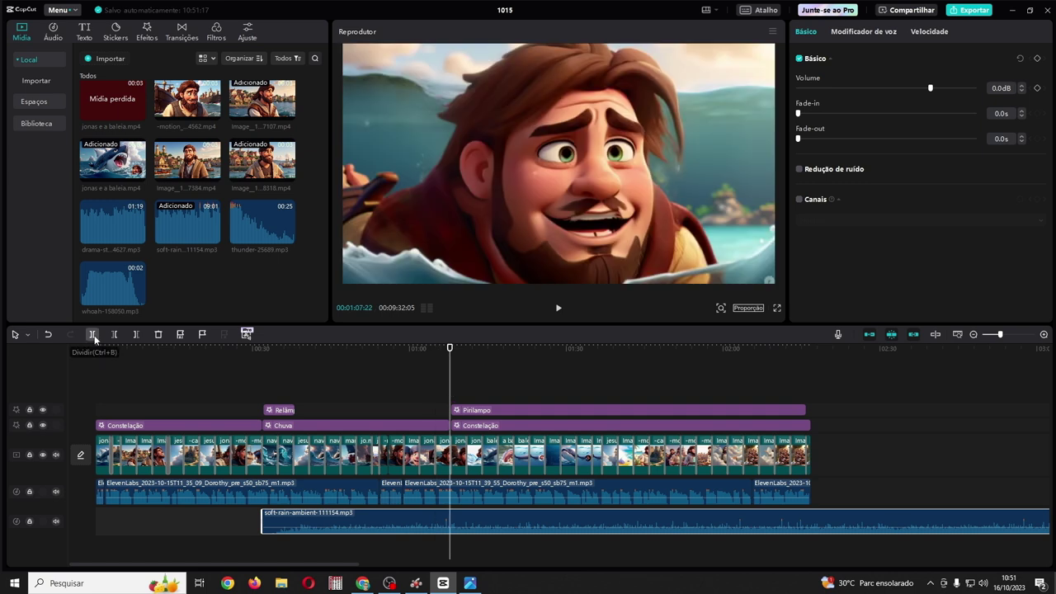
{"action": "left_click", "coordinate": [92, 334]}
{"action": "key", "text": "Delete"}
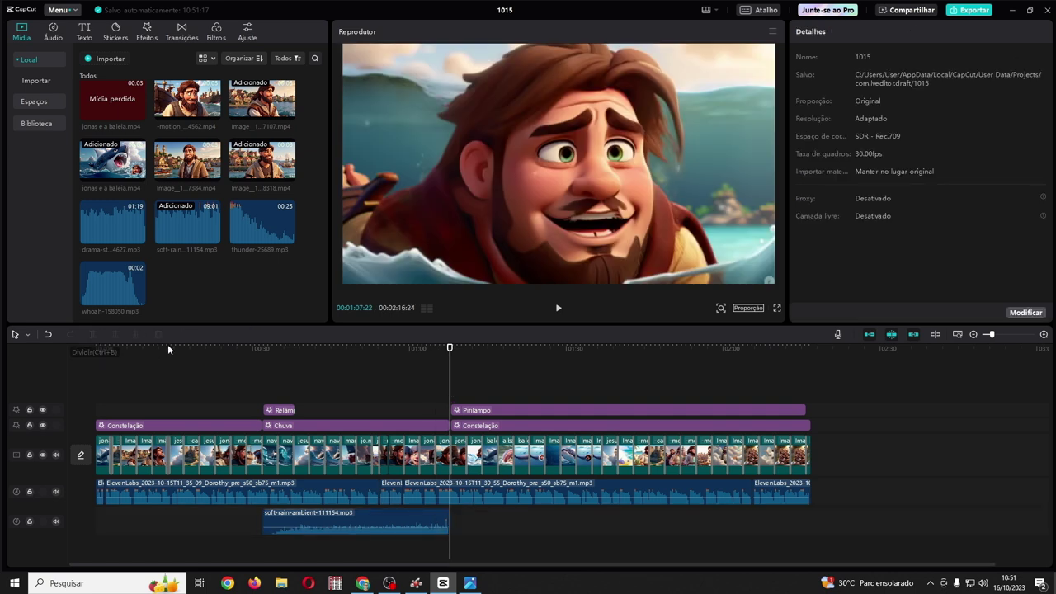
Give the soft-rain audio clip a fade-out of 5.6 s.
{"action": "left_click", "coordinate": [415, 363]}
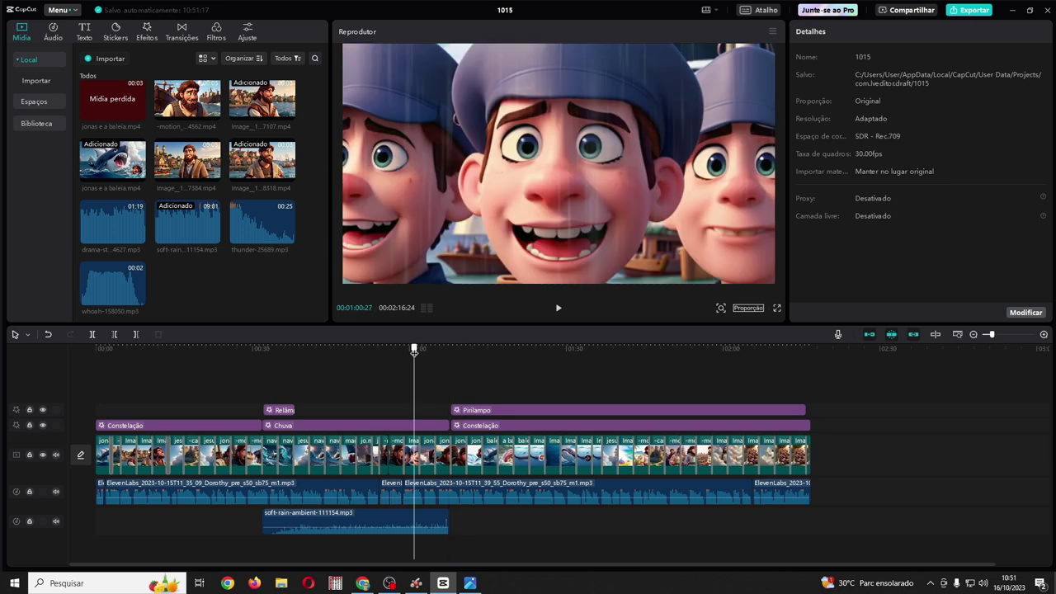
{"action": "left_click", "coordinate": [431, 520]}
{"action": "left_click", "coordinate": [432, 520]}
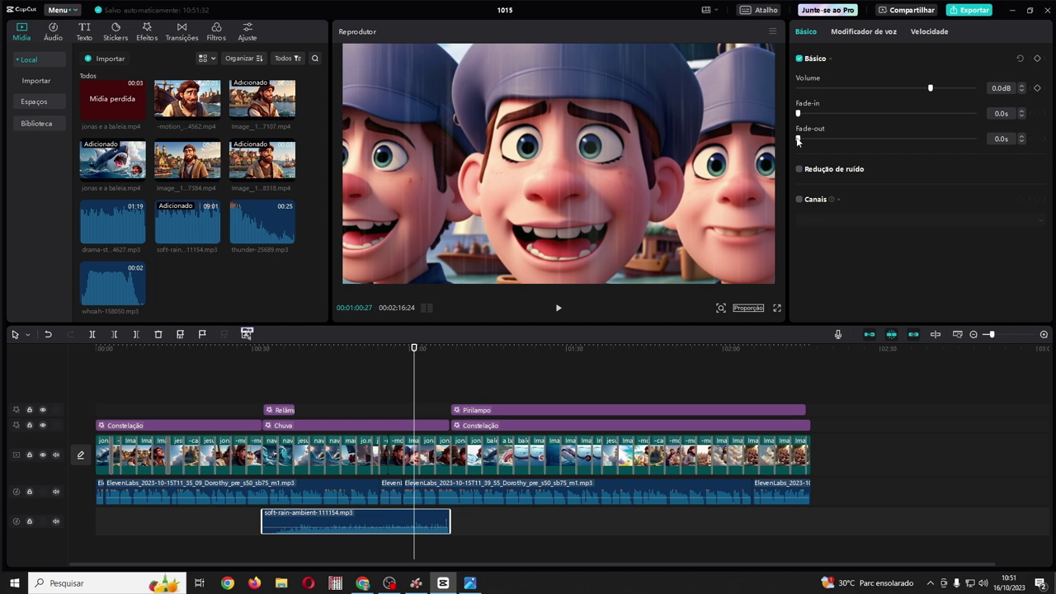
{"action": "left_click_drag", "start_coordinate": [798, 140], "coordinate": [891, 147]}
Place thunder-25689.mp3 on a track below the rain at about 00:33 and set the rain clip's volume to -6.4 dB.
{"action": "left_click_drag", "start_coordinate": [414, 348], "coordinate": [268, 364]}
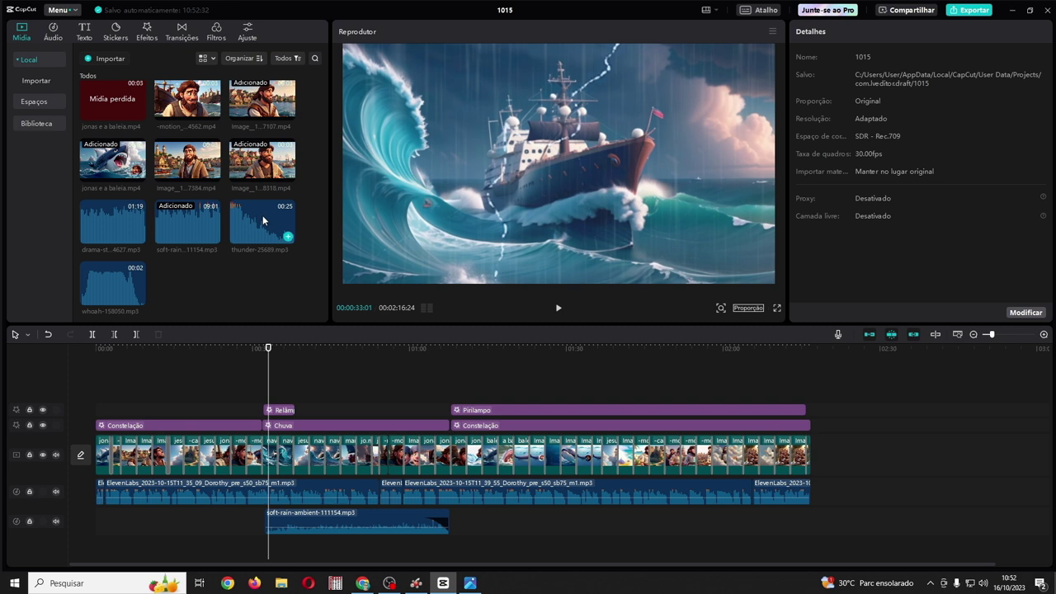
{"action": "left_click_drag", "start_coordinate": [262, 216], "coordinate": [314, 536]}
{"action": "left_click", "coordinate": [374, 500]}
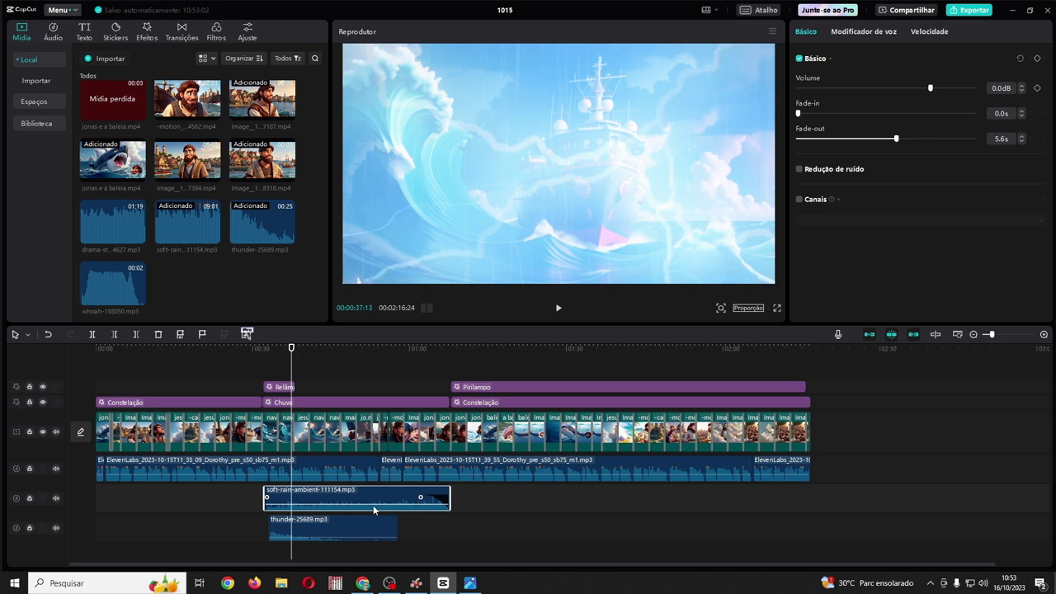
{"action": "left_click_drag", "start_coordinate": [376, 497], "coordinate": [376, 500]}
{"action": "left_click", "coordinate": [313, 350]}
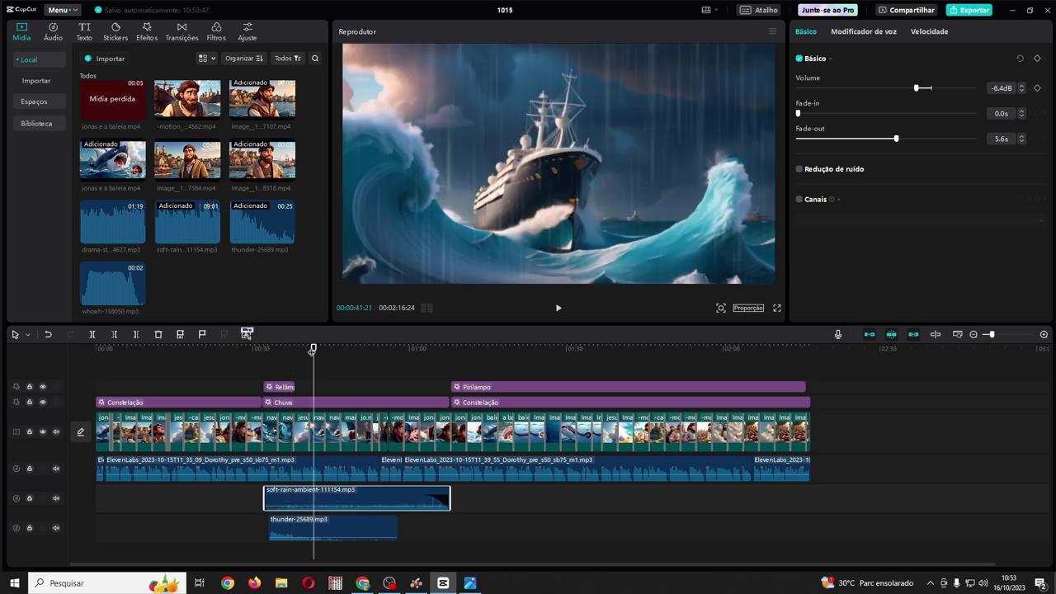
Place whoah-158050.mp3 on the rain track at about 01:17 and set its volume to -12.1 dB.
{"action": "left_click_drag", "start_coordinate": [313, 350], "coordinate": [499, 388]}
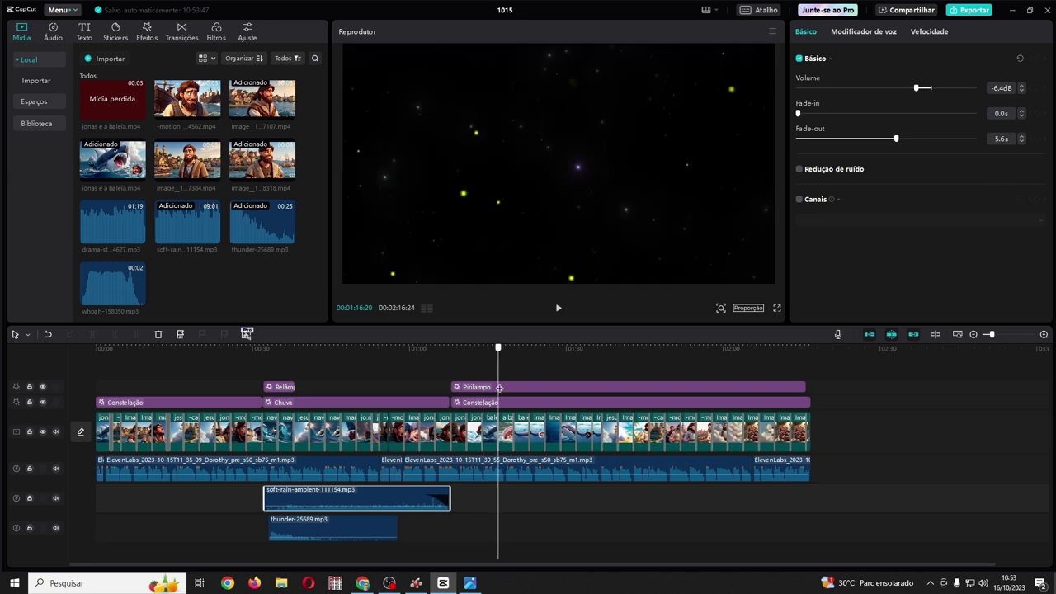
{"action": "left_click", "coordinate": [213, 276]}
{"action": "left_click_drag", "start_coordinate": [500, 490], "coordinate": [500, 490]}
{"action": "left_click", "coordinate": [504, 350]}
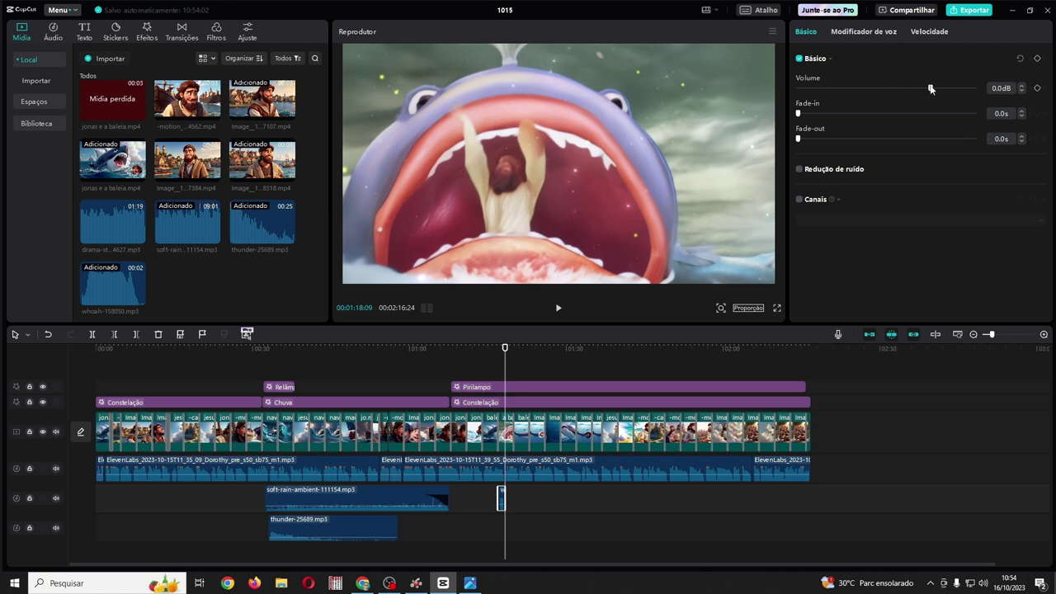
{"action": "left_click_drag", "start_coordinate": [929, 88], "coordinate": [903, 89]}
Place drama-stringsmp3-14627.mp3 on a new audio track below the thunder, starting at 00:22:26.
{"action": "left_click", "coordinate": [403, 347]}
{"action": "left_click", "coordinate": [238, 364]}
{"action": "left_click", "coordinate": [226, 367]}
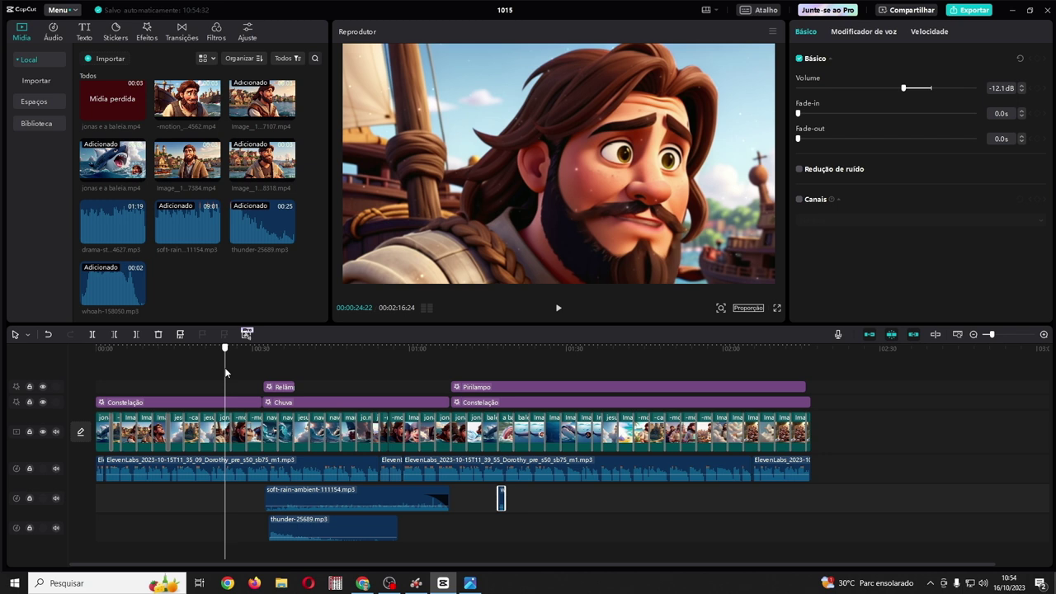
{"action": "left_click", "coordinate": [216, 368]}
{"action": "left_click", "coordinate": [208, 371]}
{"action": "left_click", "coordinate": [207, 378]}
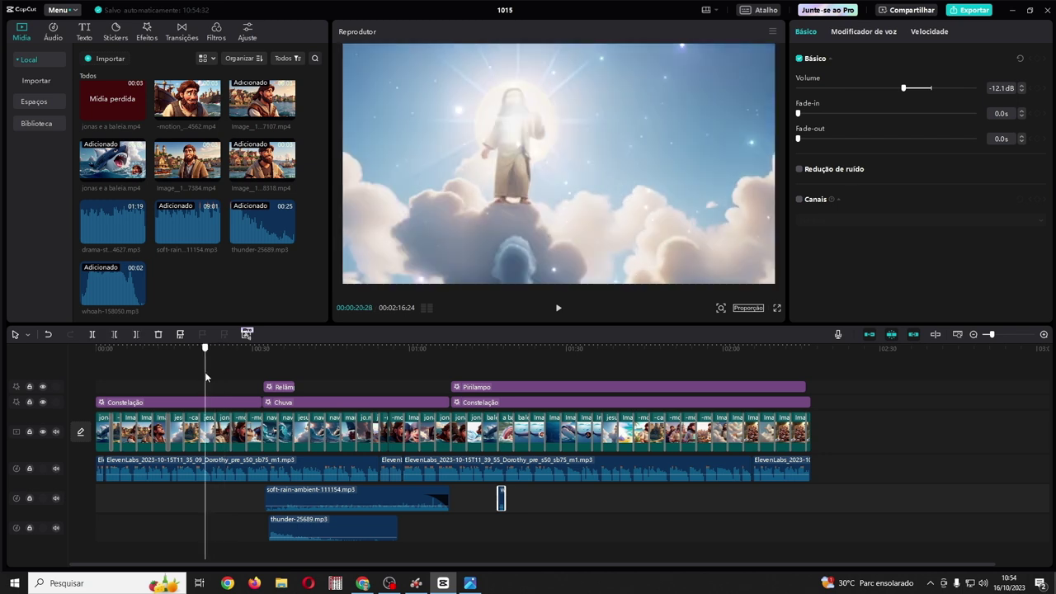
{"action": "left_click", "coordinate": [210, 375]}
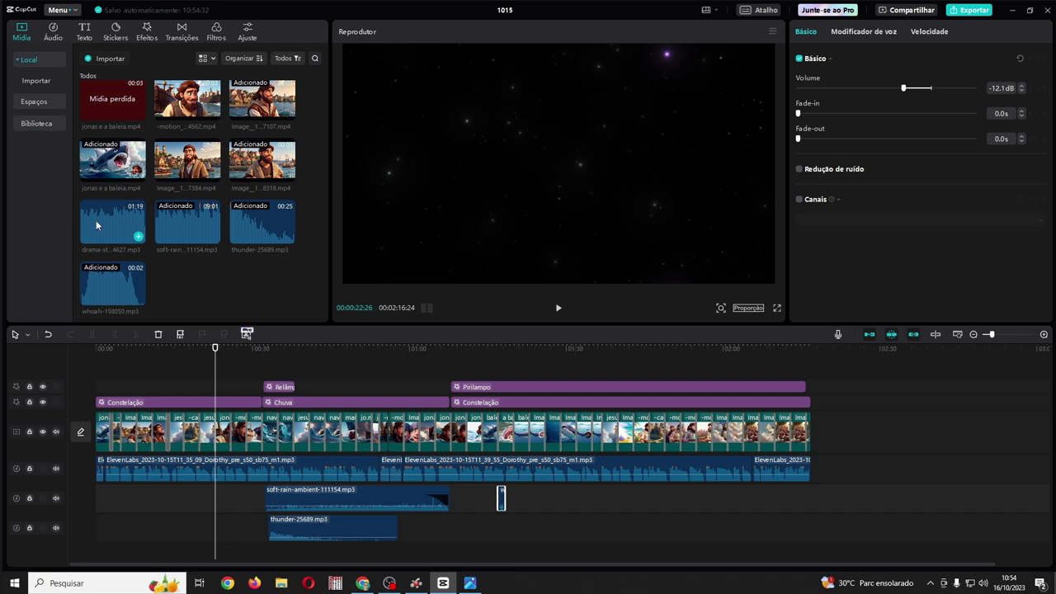
{"action": "left_click_drag", "start_coordinate": [96, 220], "coordinate": [216, 557]}
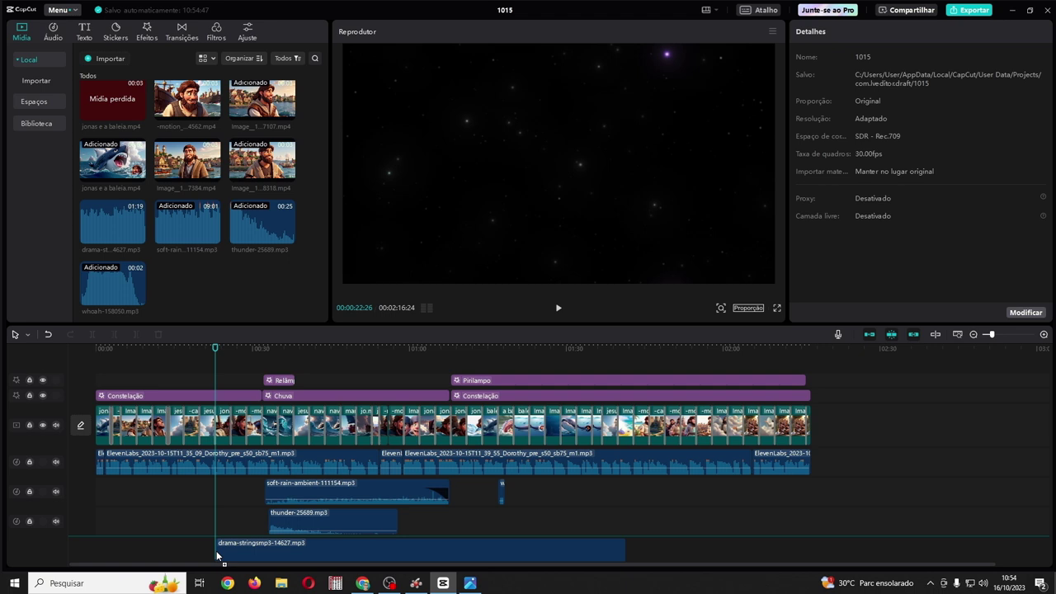
{"action": "left_click", "coordinate": [216, 557]}
Split the drama-strings audio at 00:31:26 and delete the part after the cut.
{"action": "left_click", "coordinate": [263, 348]}
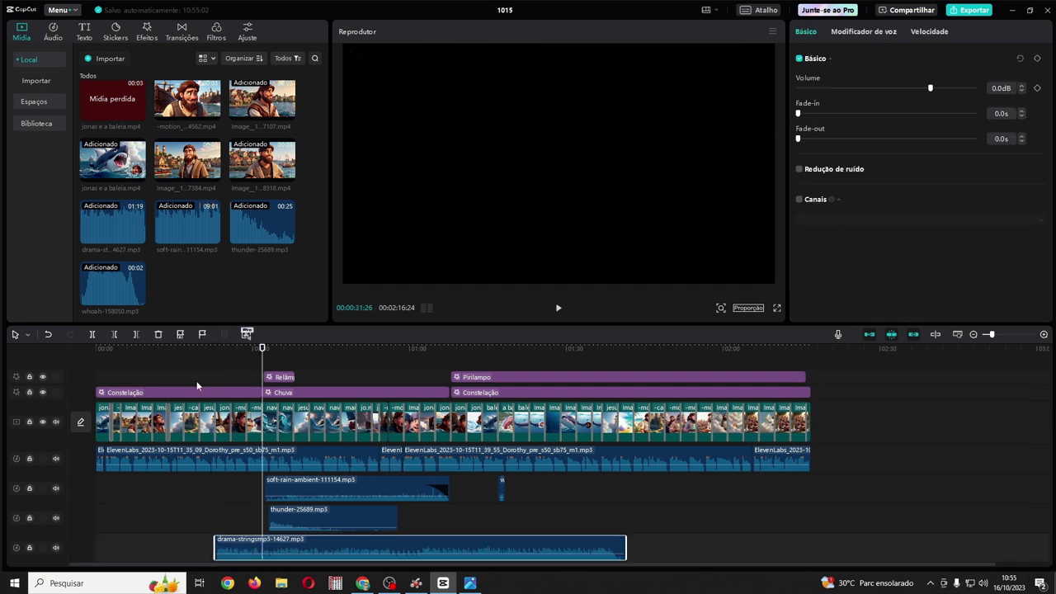
{"action": "left_click", "coordinate": [91, 335]}
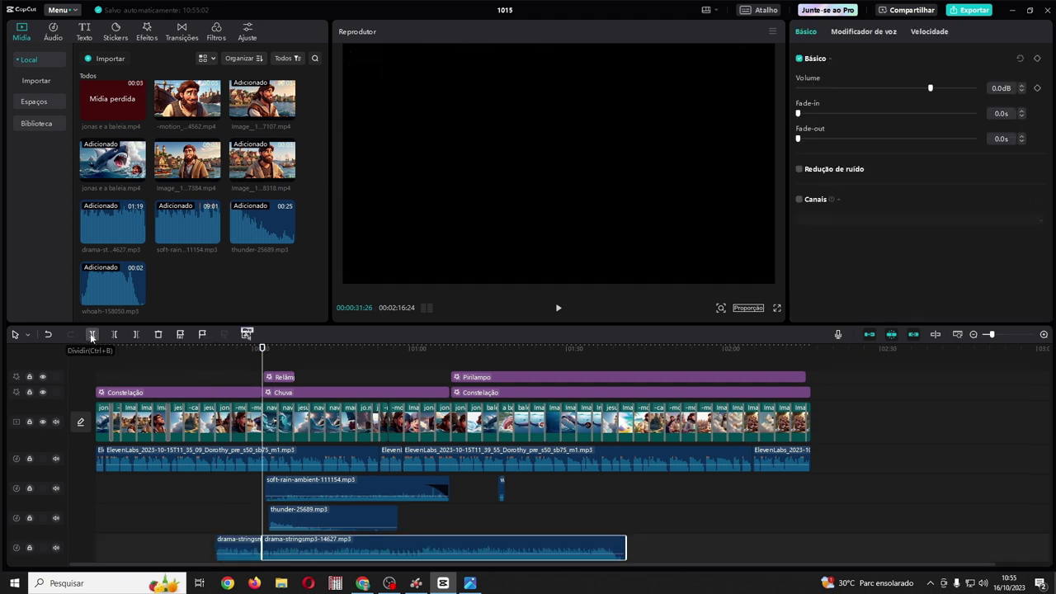
{"action": "key", "text": "Delete"}
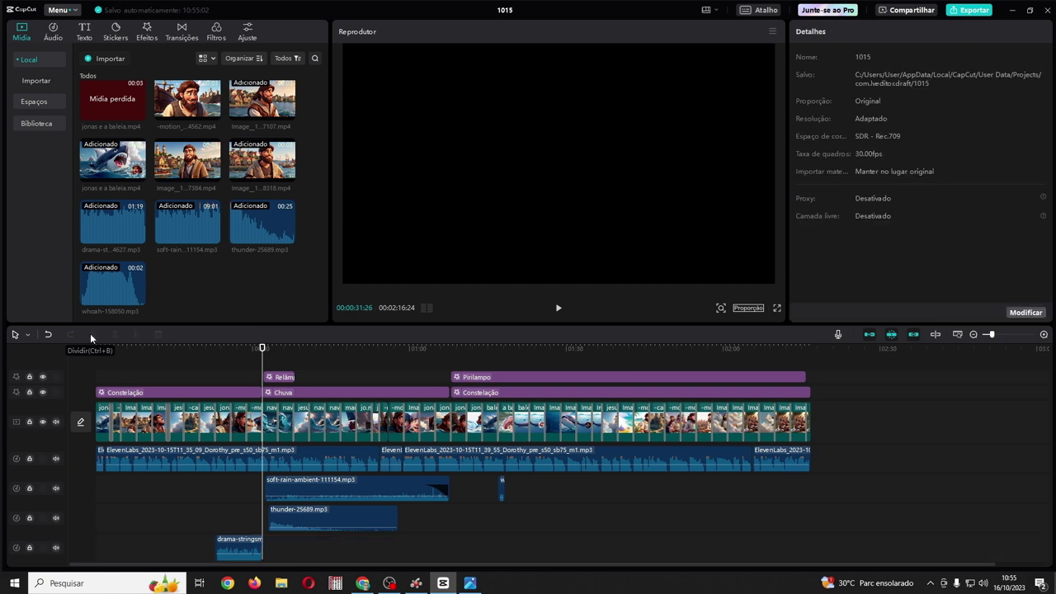
Set the drama-strings clip's volume to -14.9 dB and return the playhead to the start.
{"action": "left_click", "coordinate": [220, 349]}
{"action": "left_click", "coordinate": [240, 549]}
{"action": "left_click", "coordinate": [897, 88]}
{"action": "left_click", "coordinate": [218, 349]}
{"action": "left_click_drag", "start_coordinate": [217, 349], "coordinate": [94, 363]}
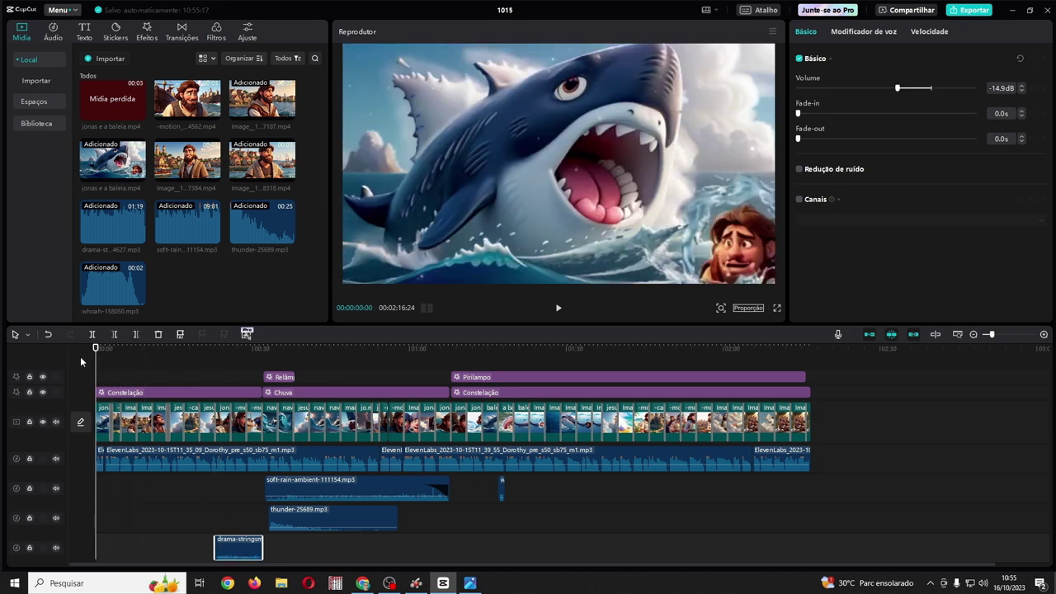
Place the "(I've Got A) Baby Sister" music at the project start on a new track below the drama-strings audio and lower its volume.
{"action": "left_click", "coordinate": [93, 356]}
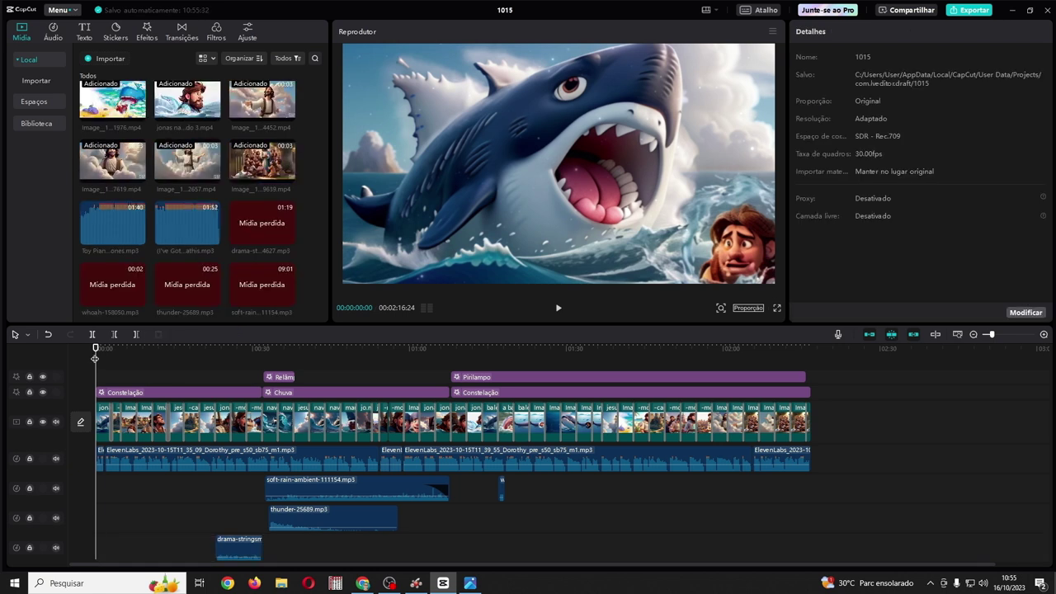
{"action": "left_click_drag", "start_coordinate": [178, 232], "coordinate": [96, 551]}
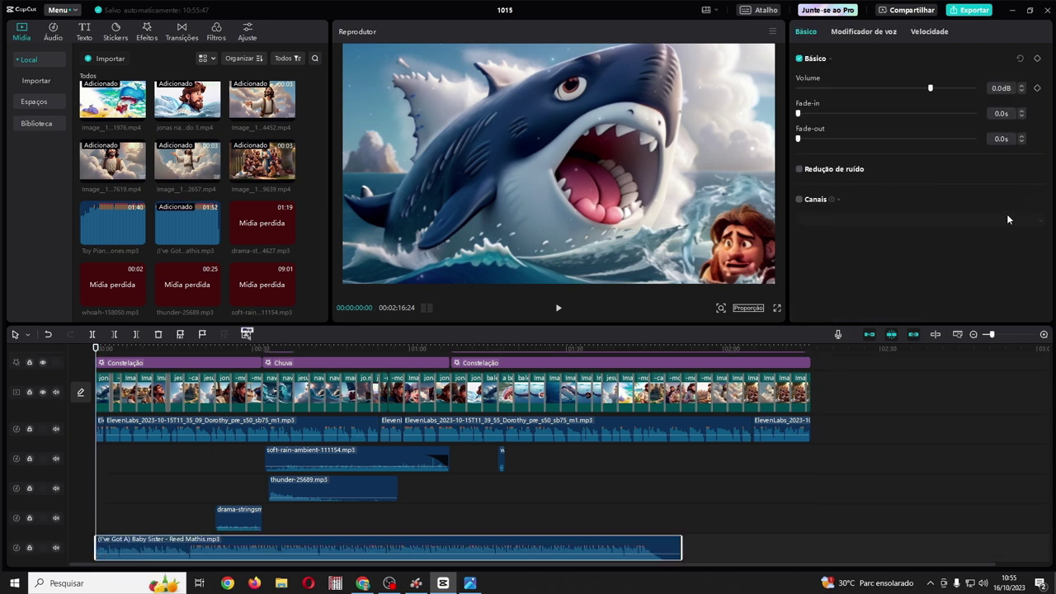
{"action": "left_click_drag", "start_coordinate": [918, 91], "coordinate": [890, 87]}
Add a second "(I've Got A) Baby Sister" copy on the rain track where the first ends, and cut off everything after 00:02:16:24.
{"action": "left_click_drag", "start_coordinate": [175, 231], "coordinate": [701, 458]}
{"action": "left_click_drag", "start_coordinate": [99, 349], "coordinate": [812, 442]}
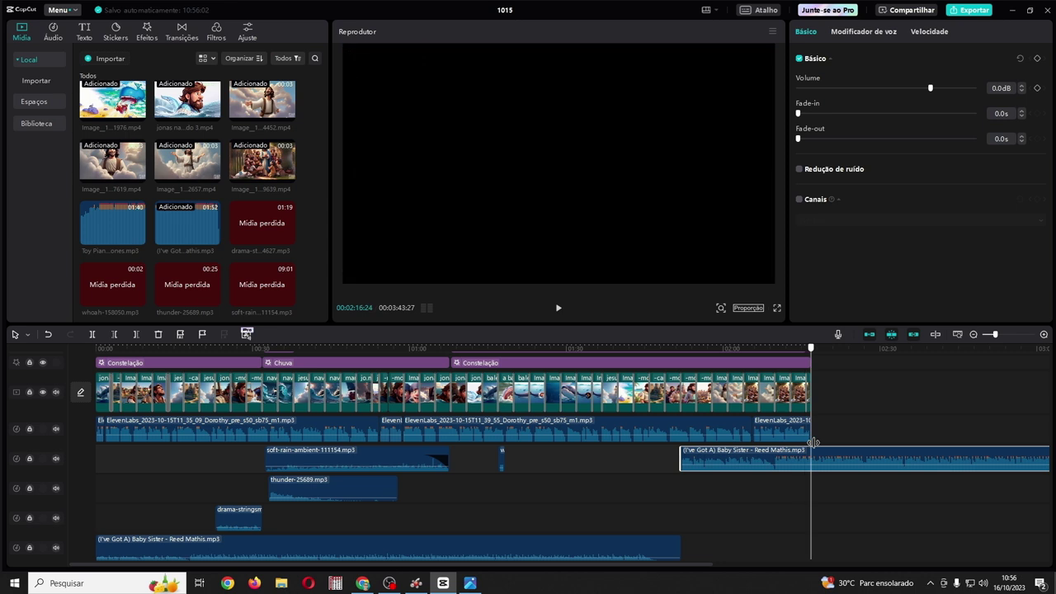
{"action": "left_click", "coordinate": [93, 335]}
{"action": "key", "text": "Delete"}
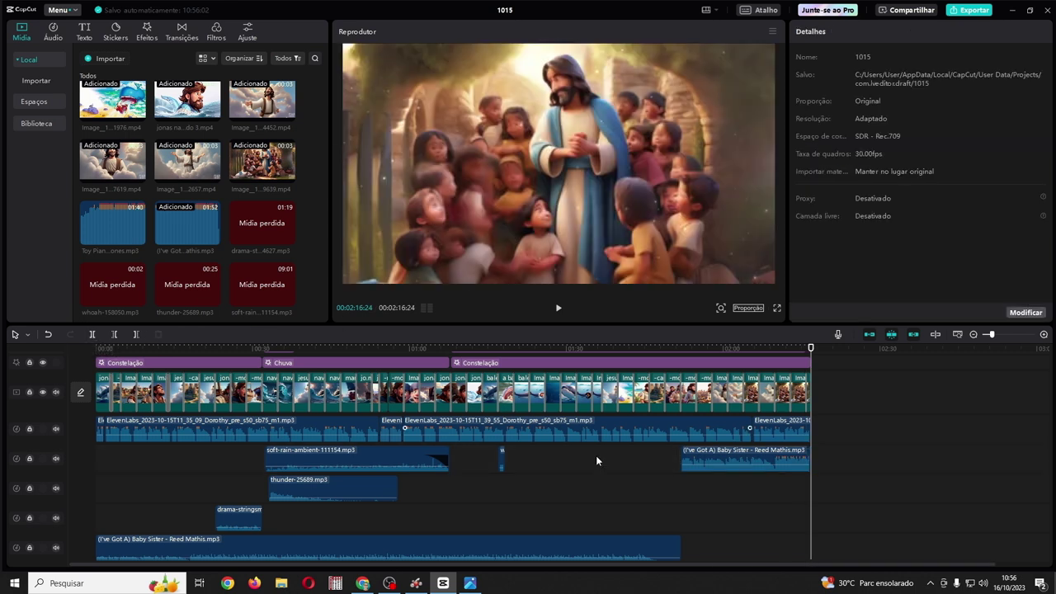
Set the second "(I've Got A) Baby Sister" clip's volume to -22.5 dB.
{"action": "left_click", "coordinate": [726, 467]}
{"action": "scroll", "coordinate": [264, 243], "scroll_direction": "up", "scroll_amount": 5}
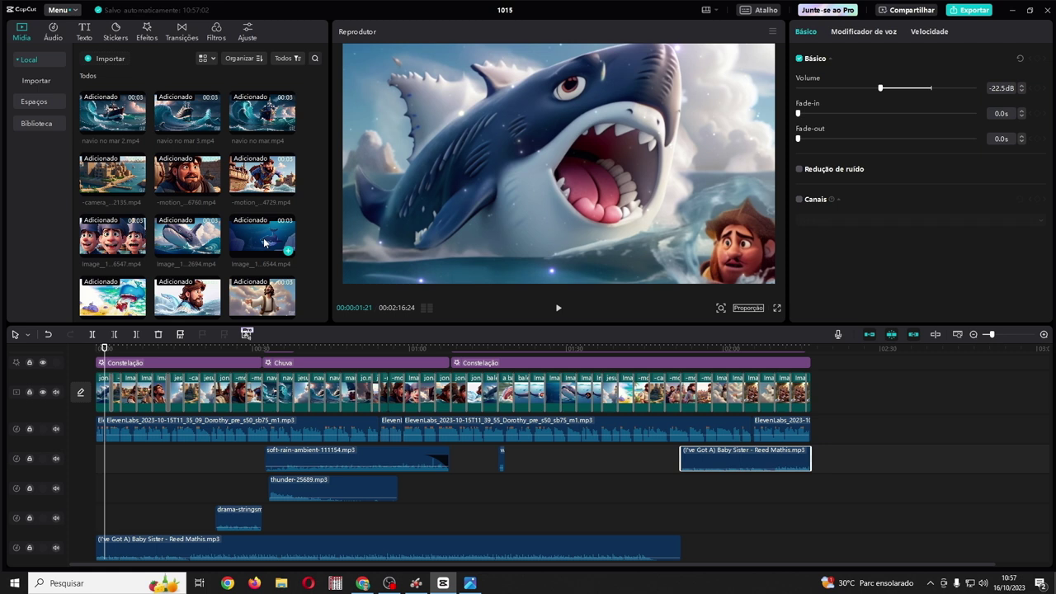
Export the video as "Jonas e a Baleia" in 4K, H.264 mp4 at 30fps.
{"action": "left_click", "coordinate": [964, 12]}
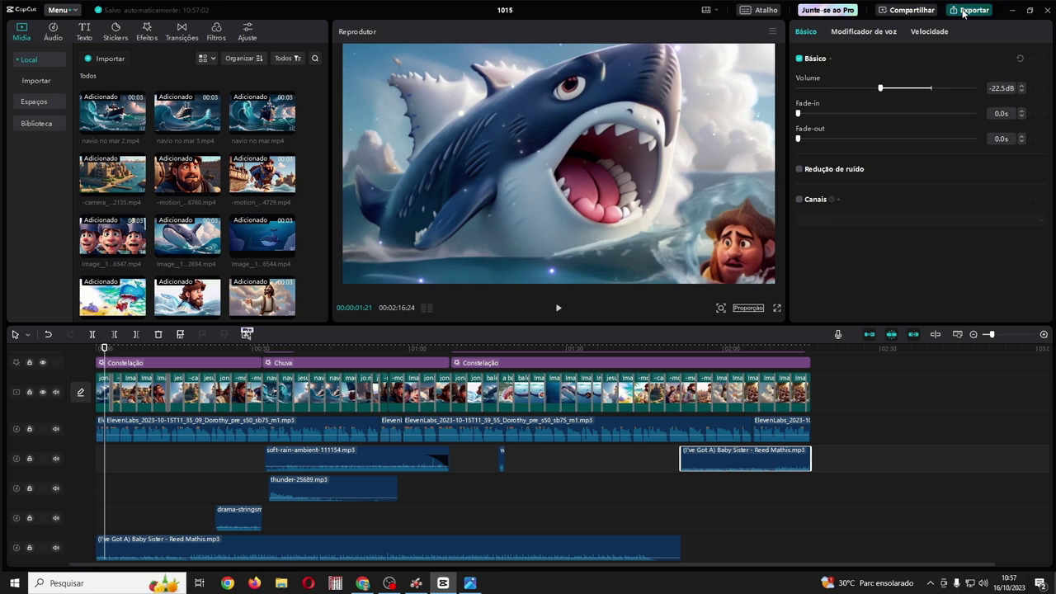
{"action": "type", "text": "Jonas e a Baleia"}
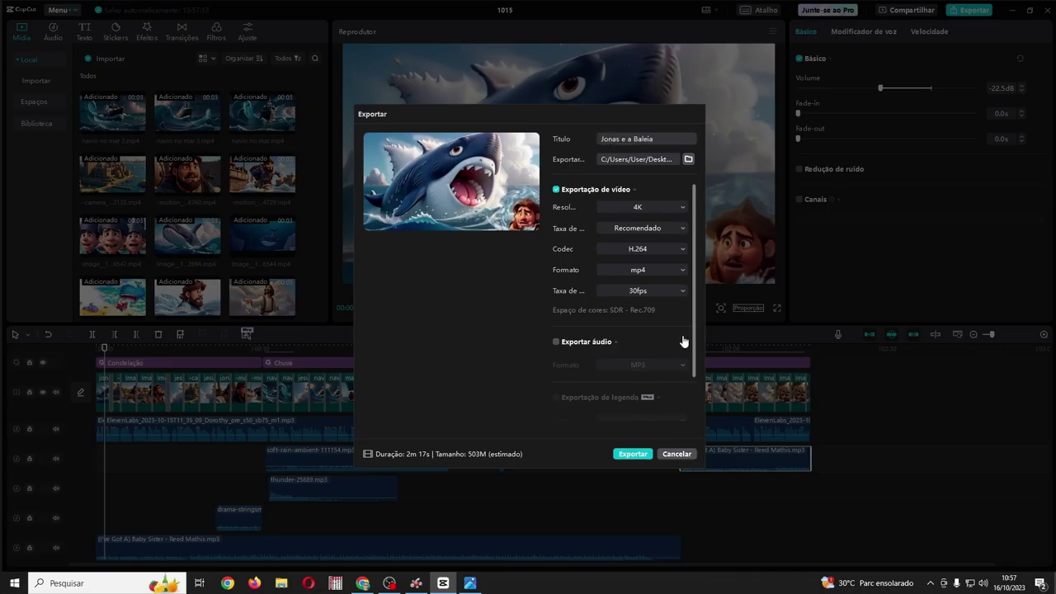
{"action": "left_click", "coordinate": [634, 454]}
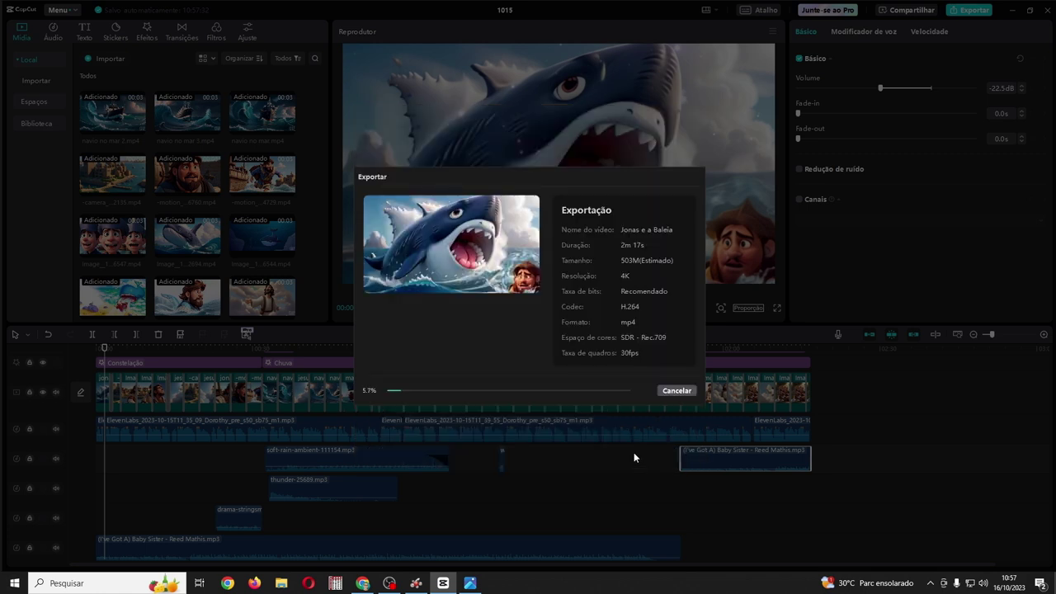